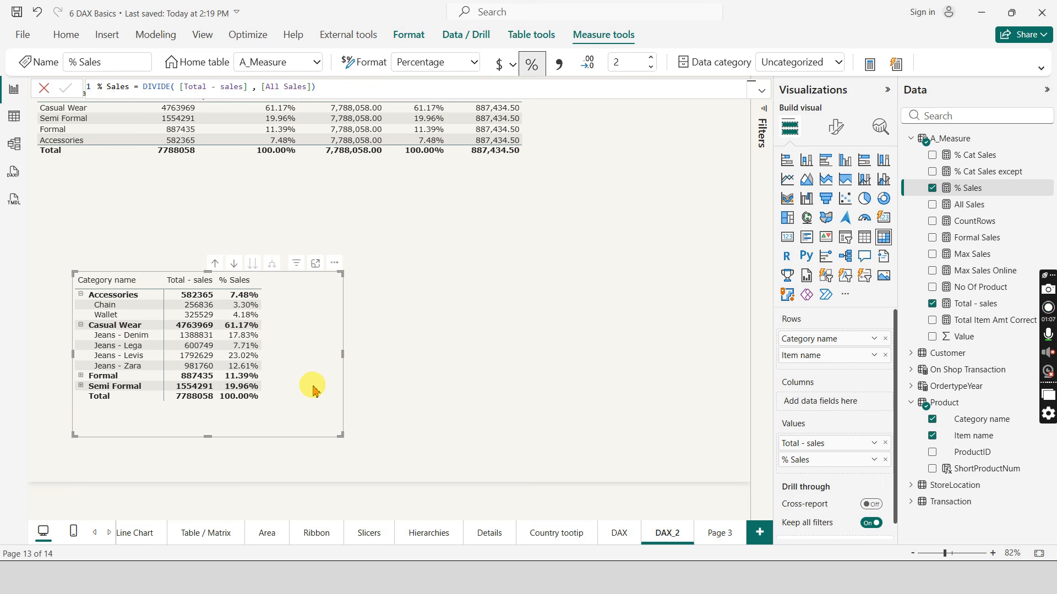
# - Create a new measure in the A_Measure table and name it % Sale Cat V2
pyautogui.rightClick(953, 145)
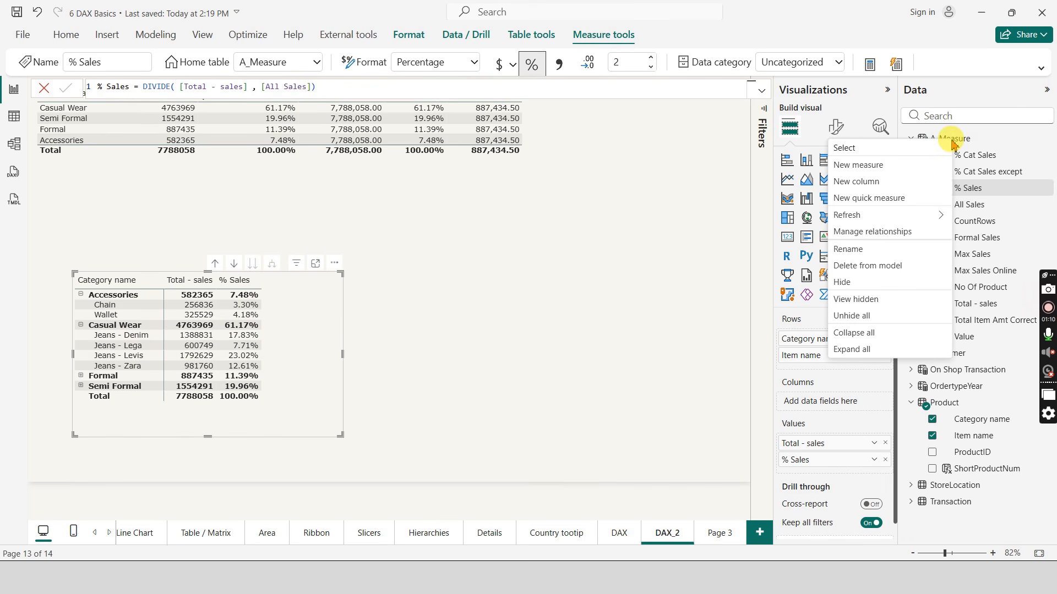
pyautogui.click(868, 168)
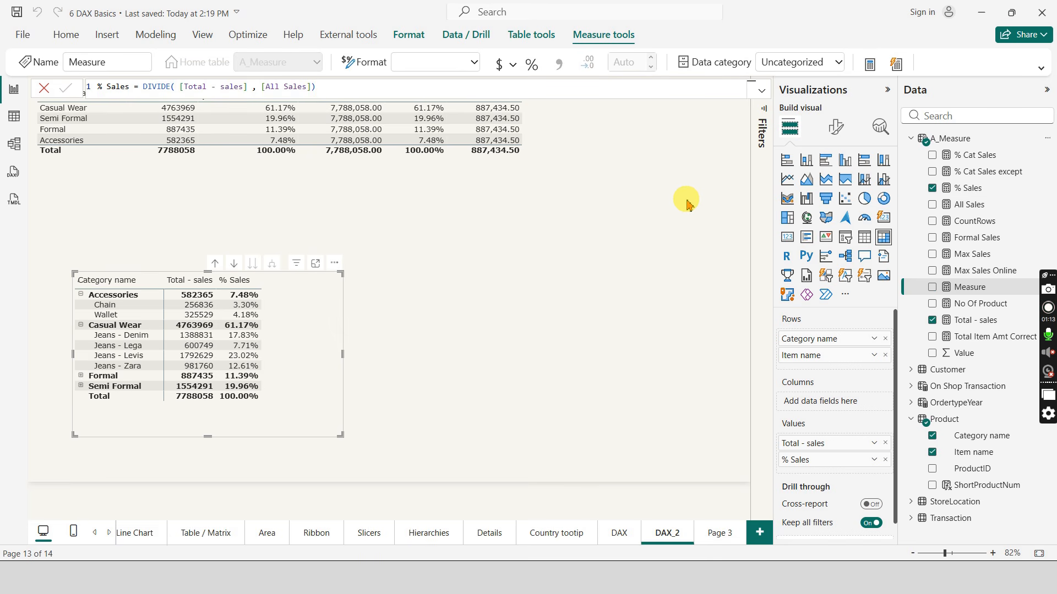
pyautogui.doubleClick(103, 88)
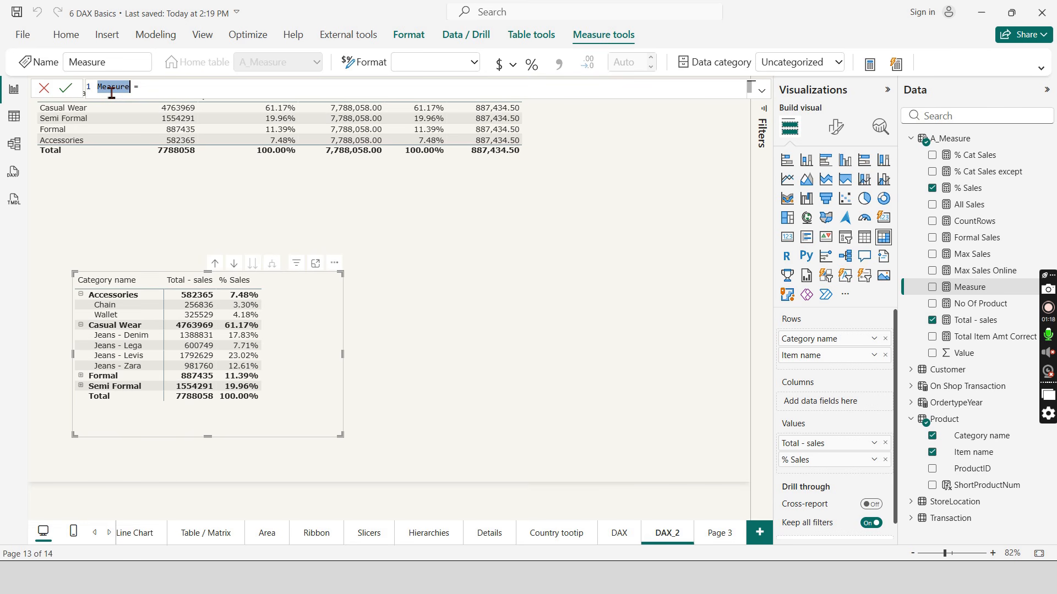
pyautogui.write('% Sale Cat')
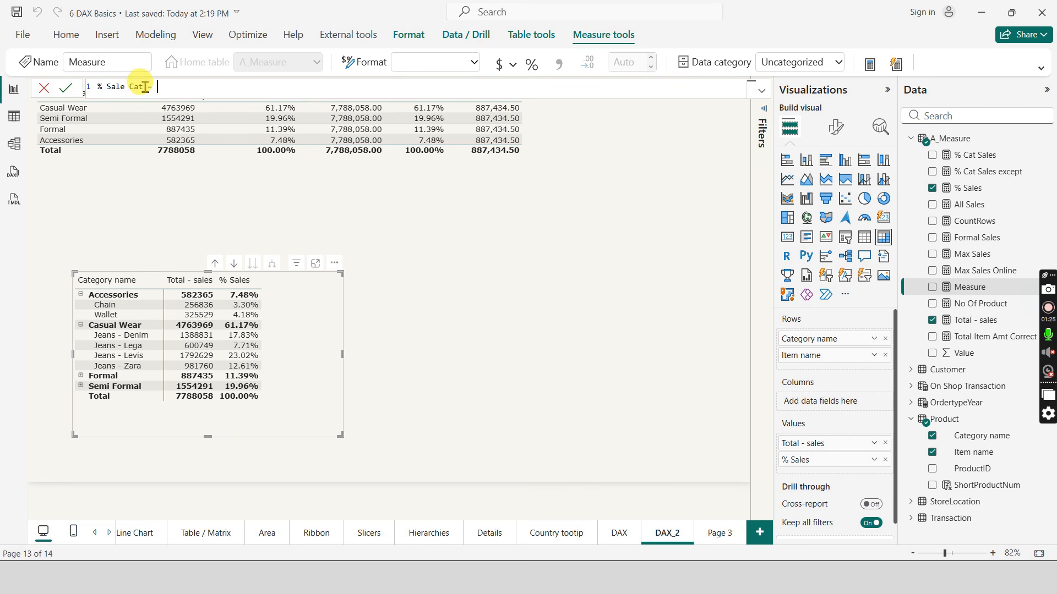
pyautogui.click(145, 87)
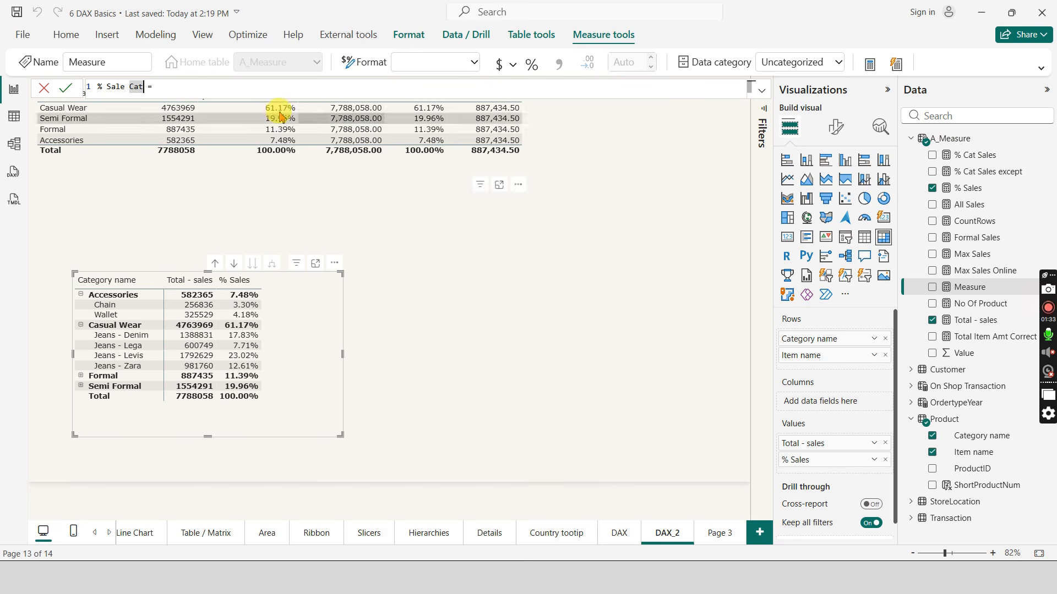
pyautogui.click(152, 87)
pyautogui.write('V2')
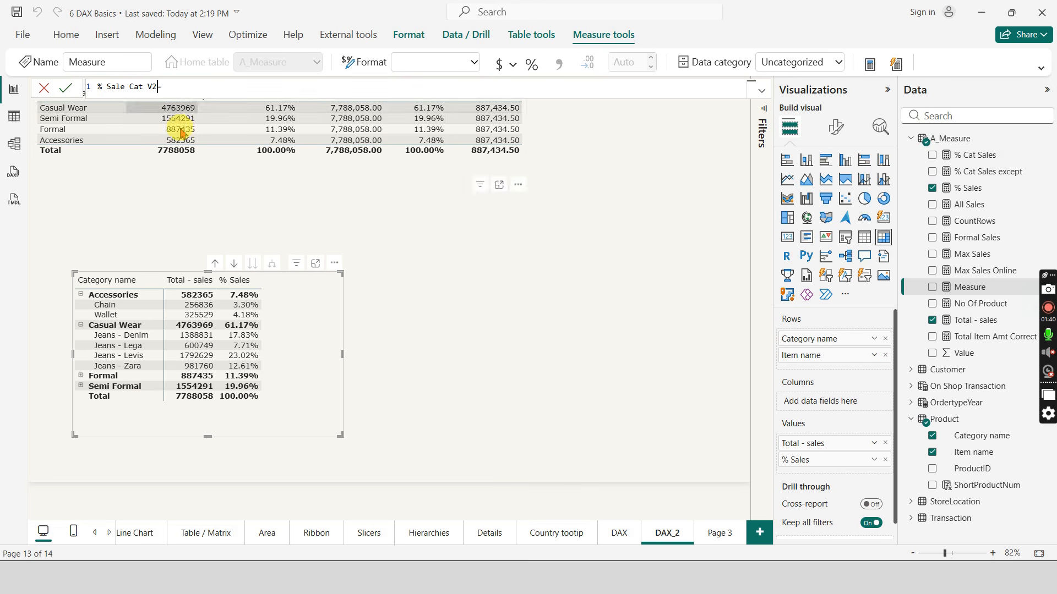
# - Start the measure's formula with a variable sales_v that holds the [Total - sales] measure
pyautogui.click(204, 87)
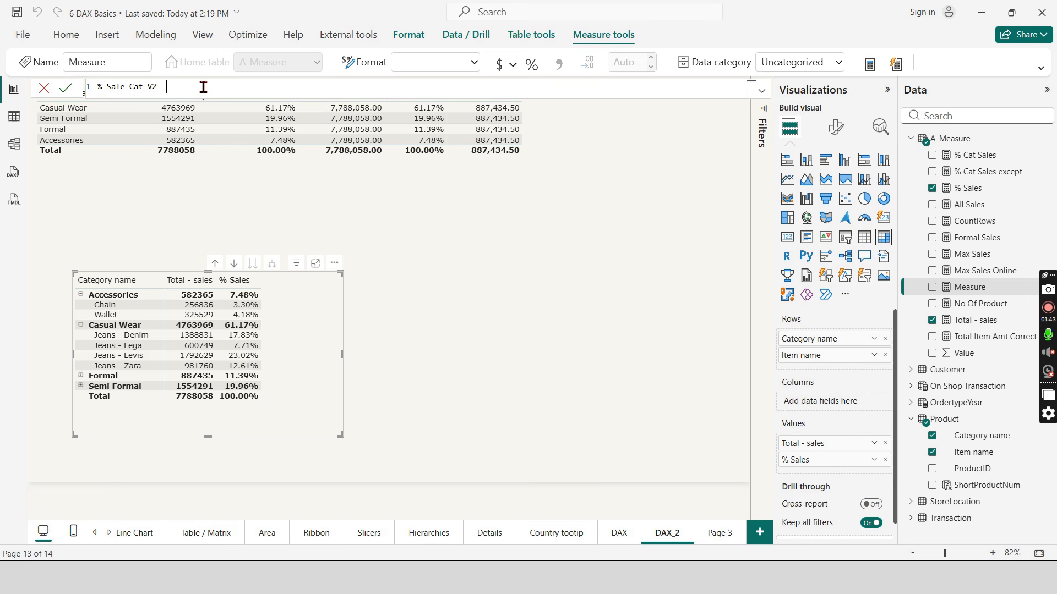
pyautogui.write('var sales_v =')
pyautogui.write('tot')
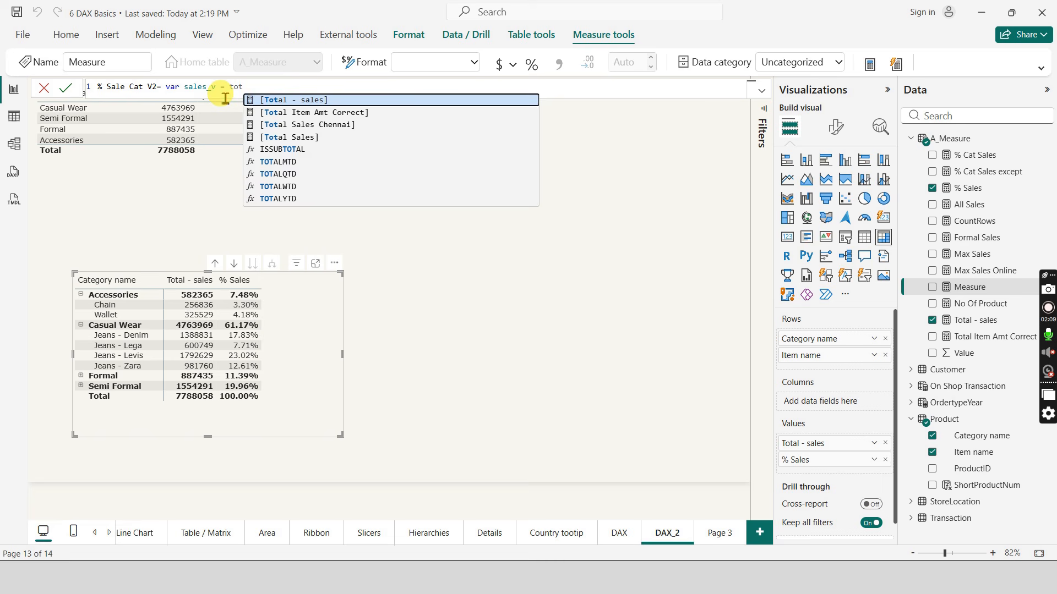
pyautogui.click(277, 105)
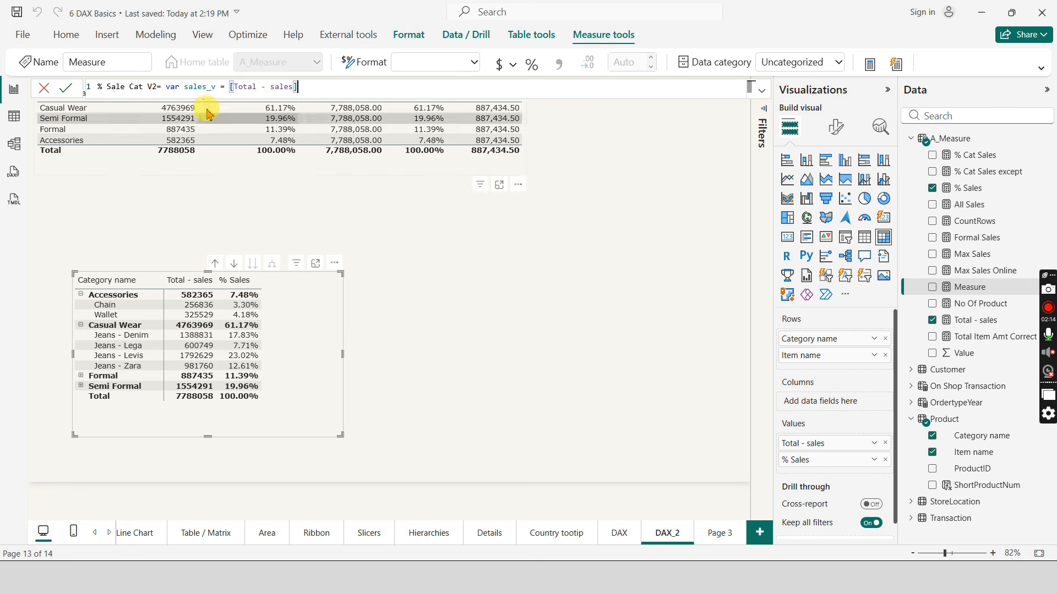
# - Declare a second variable cat_sales_v, separated by a blank line, as a CALCULATE with [Total - sales] as its expression
pyautogui.hotkey('shift', 'Return')
pyautogui.hotkey('shift', 'Return')
pyautogui.write('var cat_sal_v')
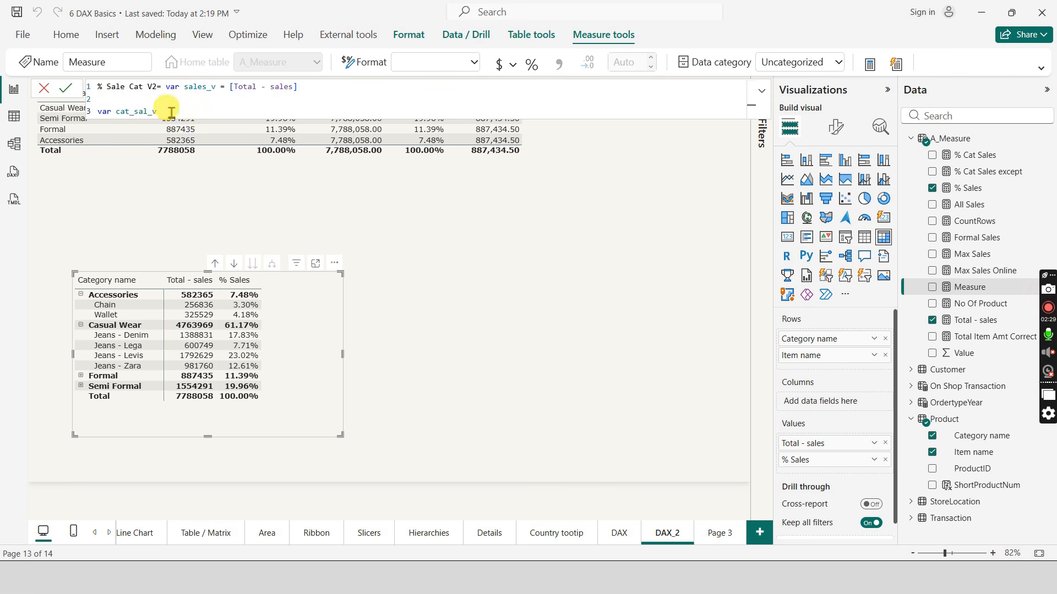
pyautogui.press('BackSpace')
pyautogui.press('BackSpace')
pyautogui.write('es_v')
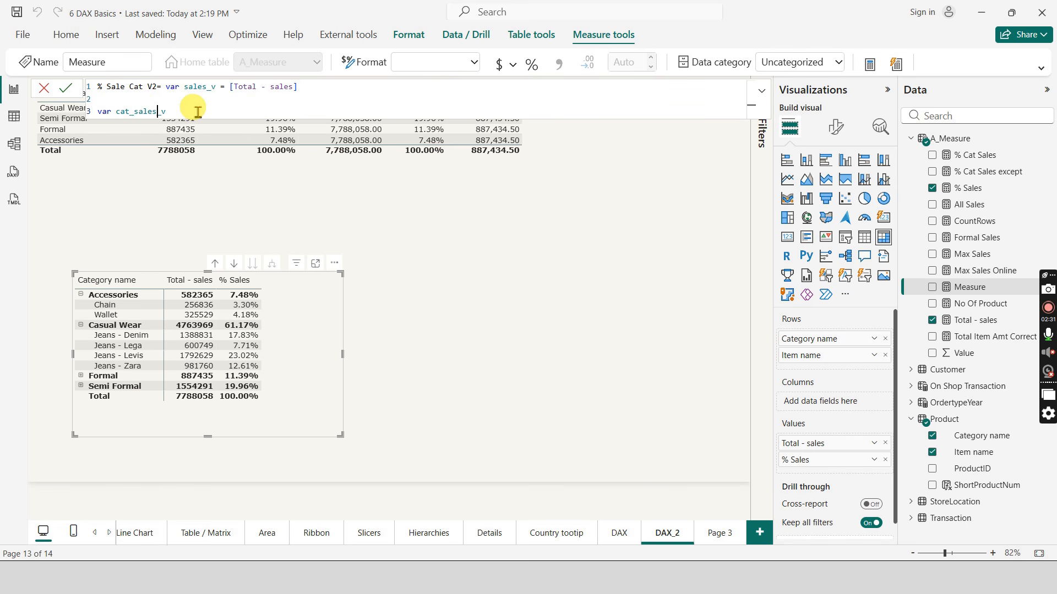
pyautogui.write(' = cal')
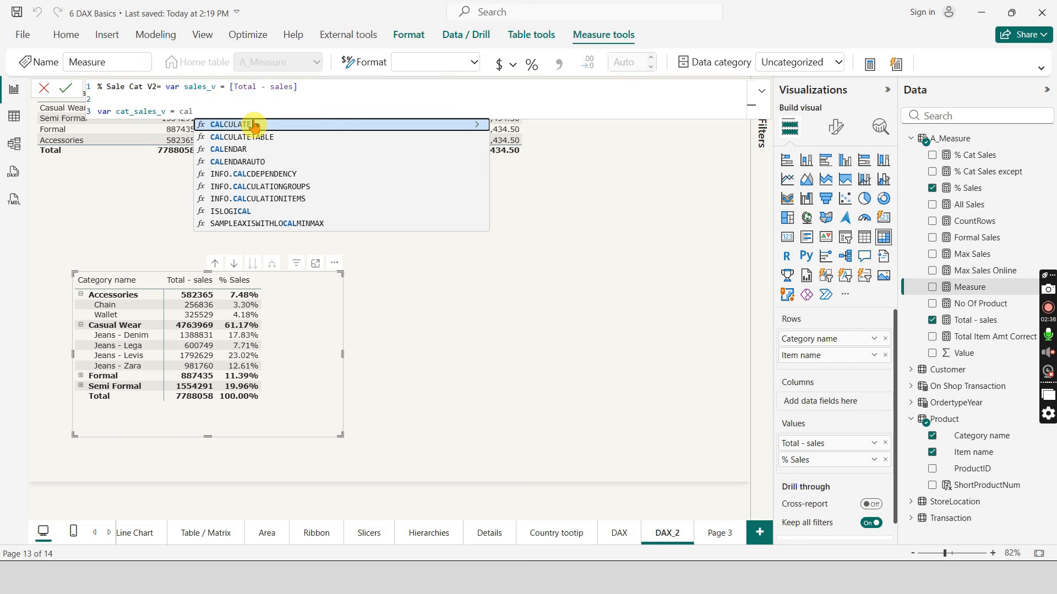
pyautogui.click(255, 126)
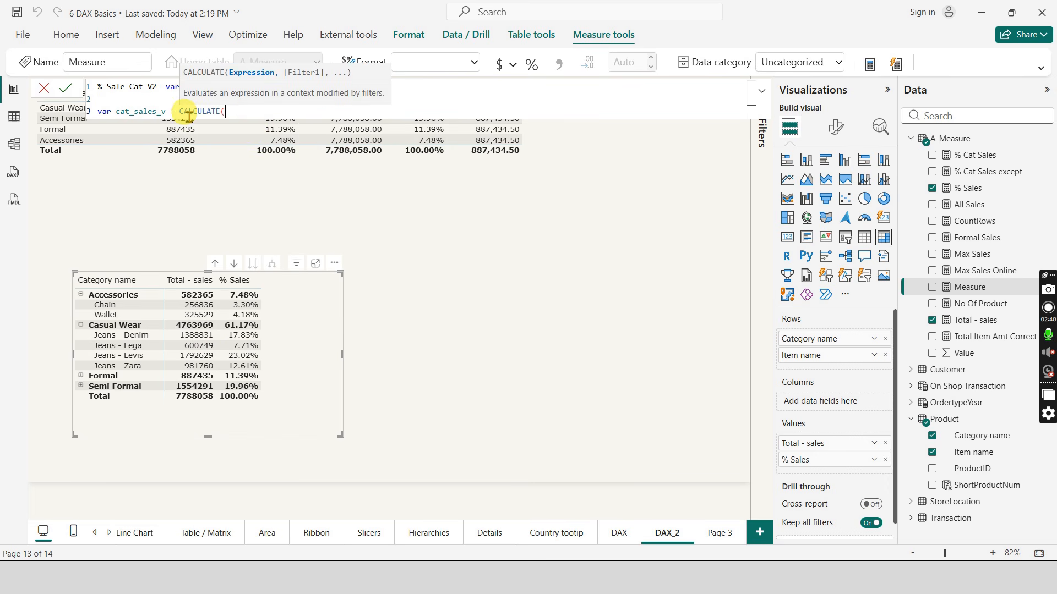
pyautogui.click(285, 108)
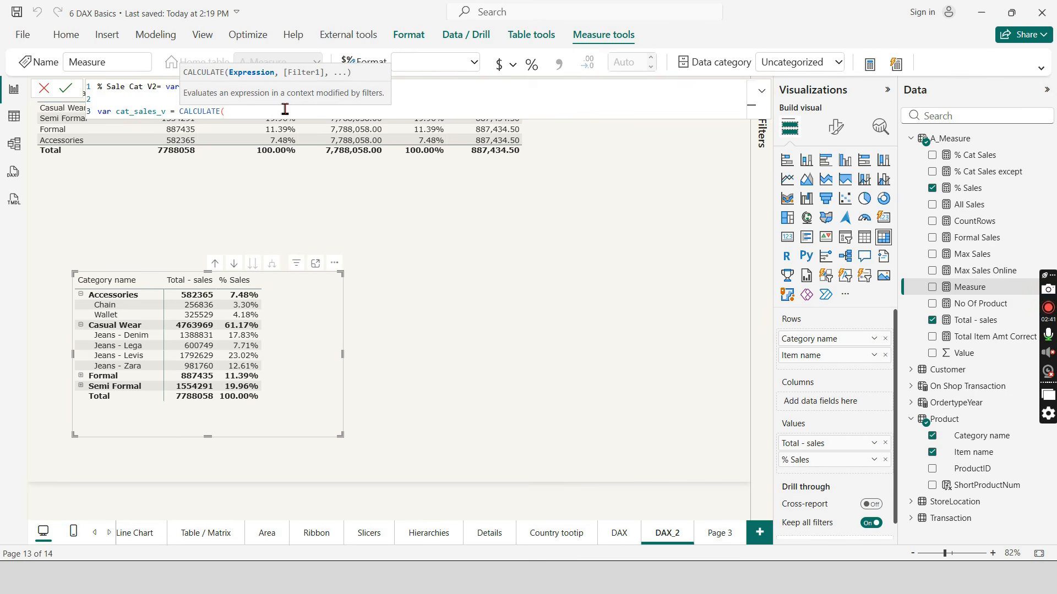
pyautogui.write('tot')
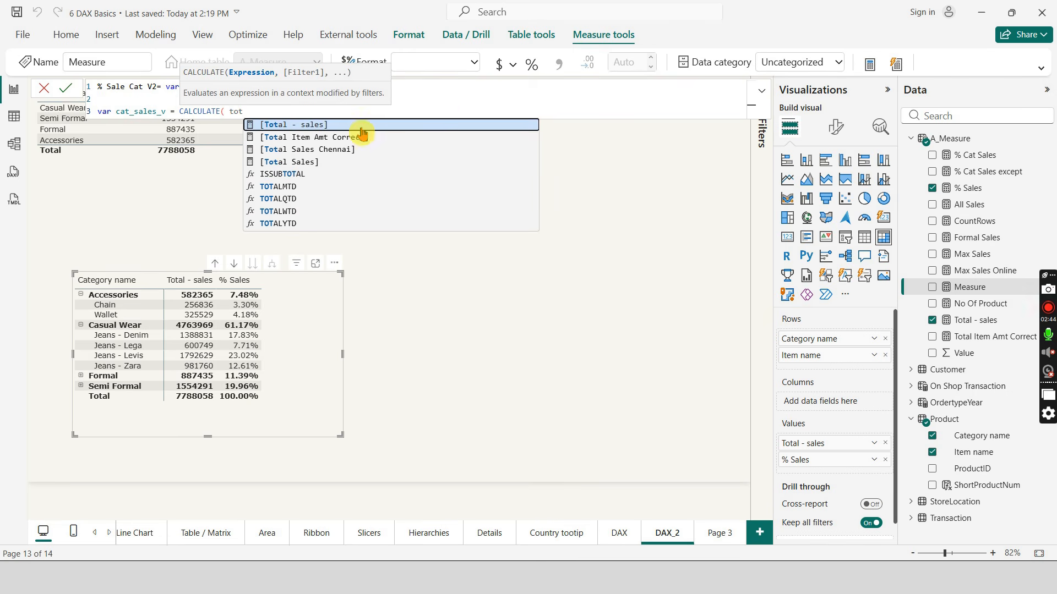
pyautogui.click(345, 126)
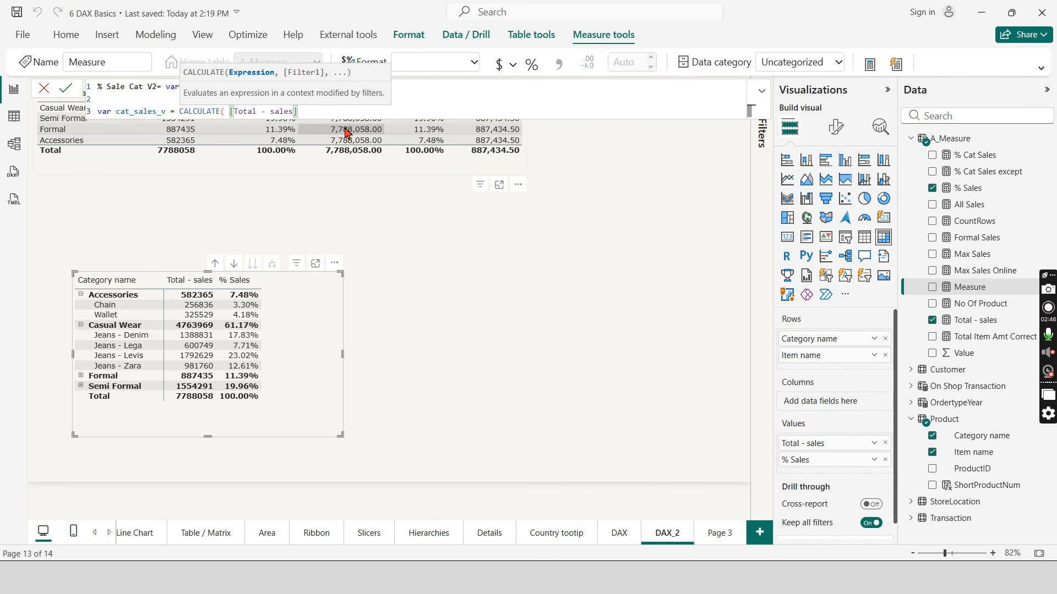
pyautogui.write(',')
# - Insert the REMOVEFILTERS function as the filter argument of the CALCULATE in cat_sales_v
pyautogui.click(167, 399)
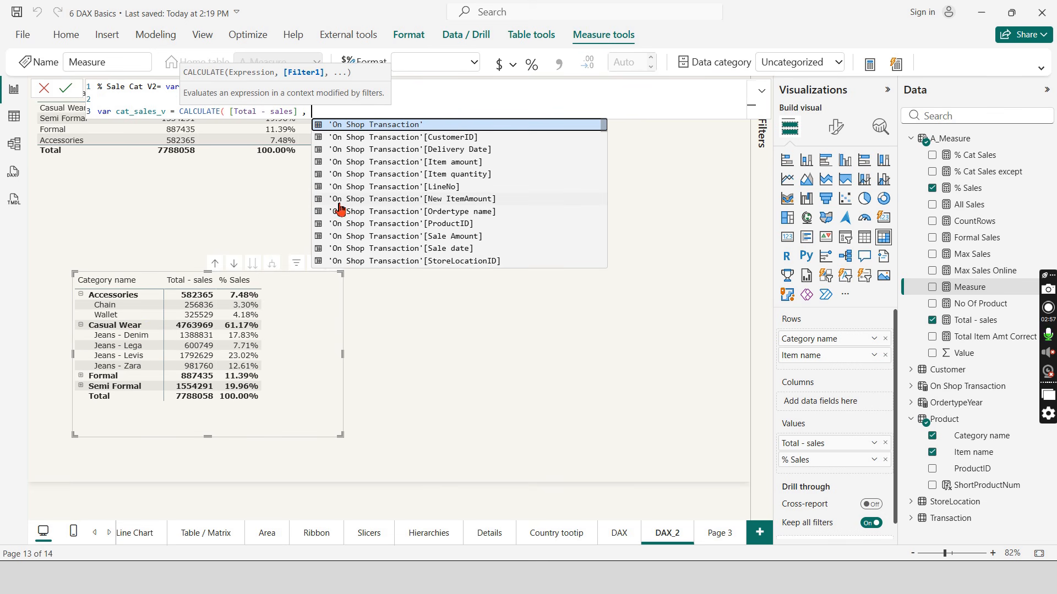
pyautogui.write('rme')
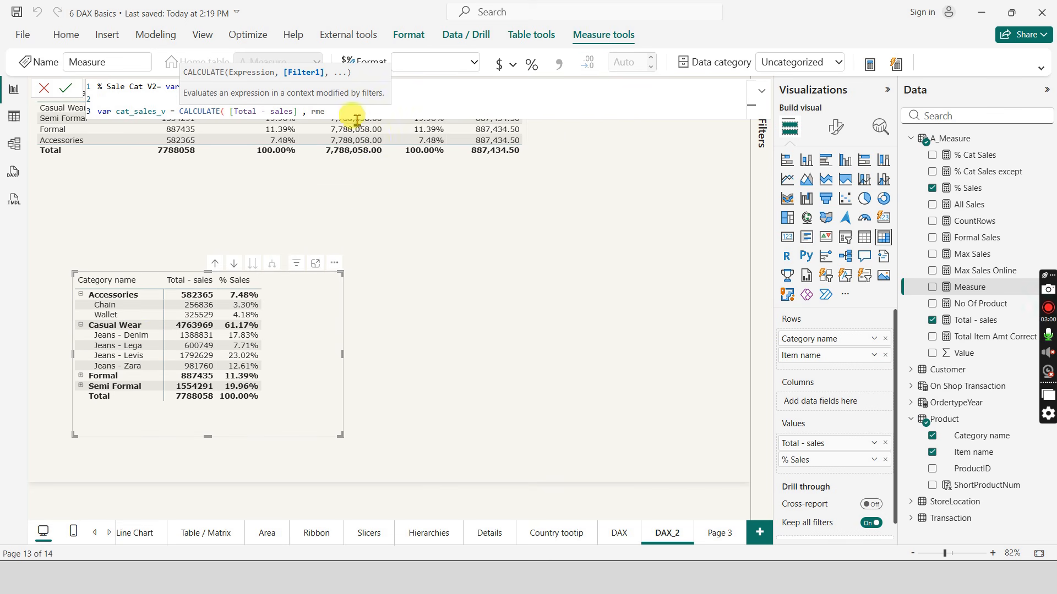
pyautogui.press('BackSpace')
pyautogui.press('BackSpace')
pyautogui.write('re')
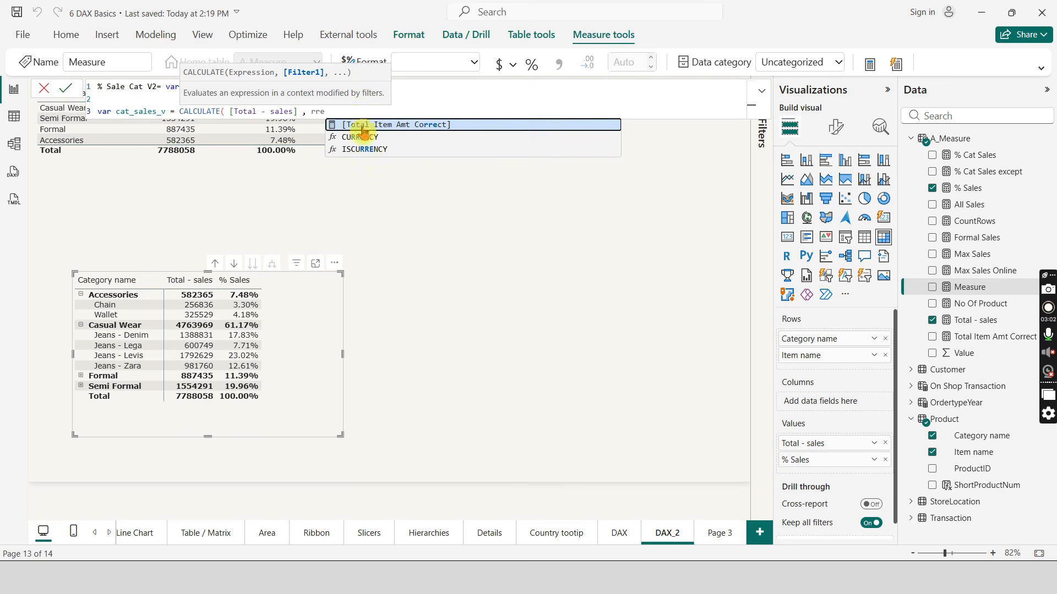
pyautogui.press('BackSpace')
pyautogui.press('BackSpace')
pyautogui.write('e')
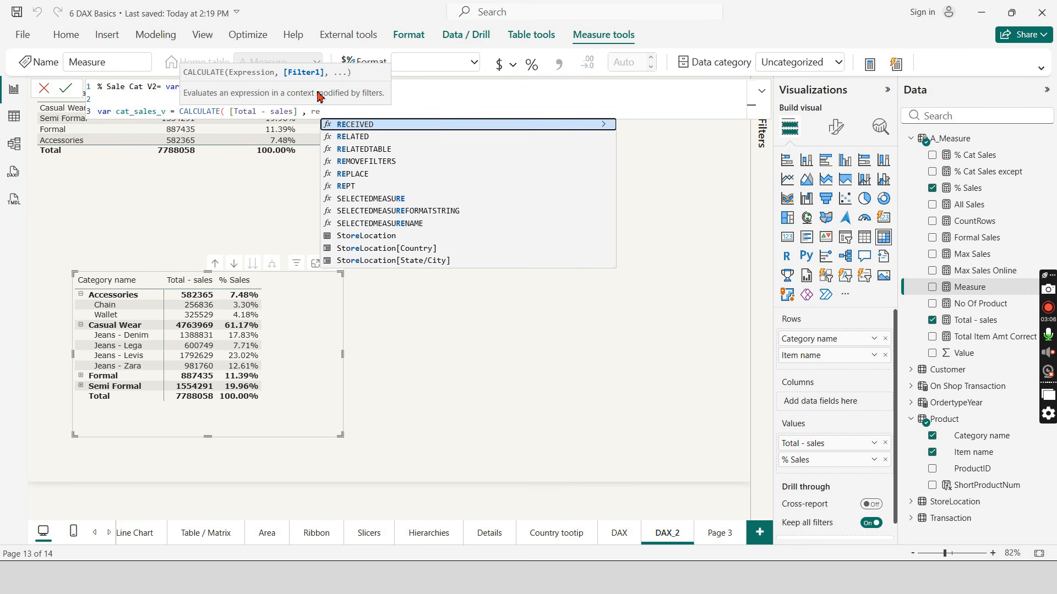
pyautogui.write('m')
pyautogui.click(378, 124)
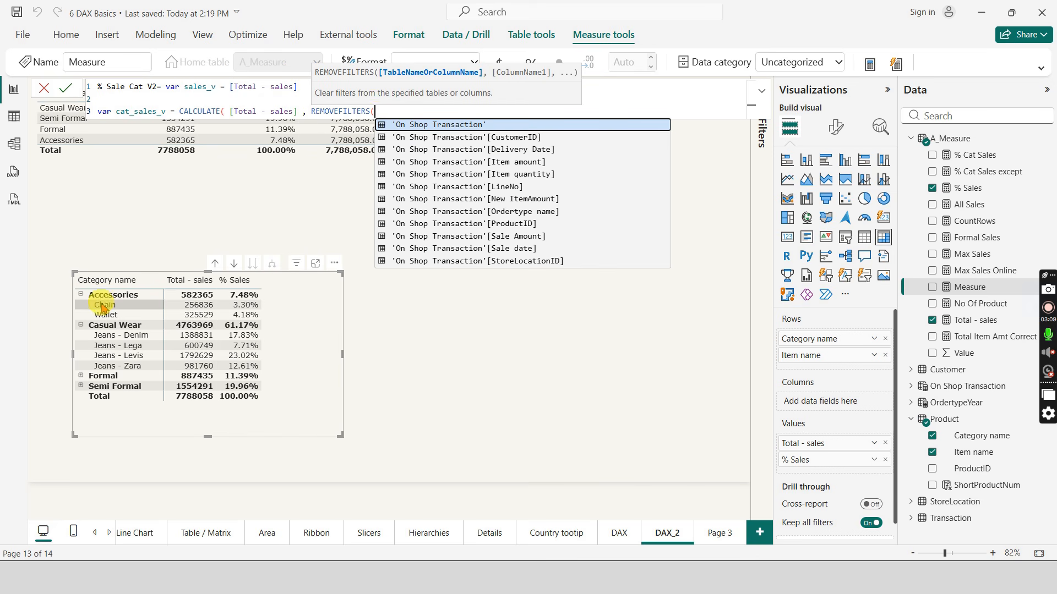
# - Give REMOVEFILTERS the column 'Product'[Item name] and close both function brackets
pyautogui.write('prd')
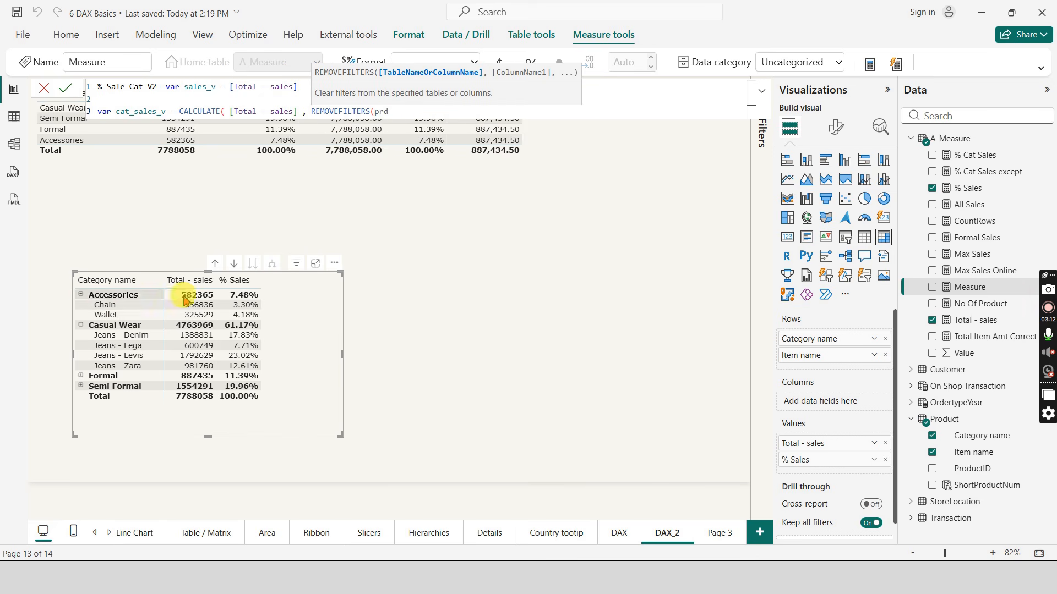
pyautogui.press('BackSpace')
pyautogui.write('o')
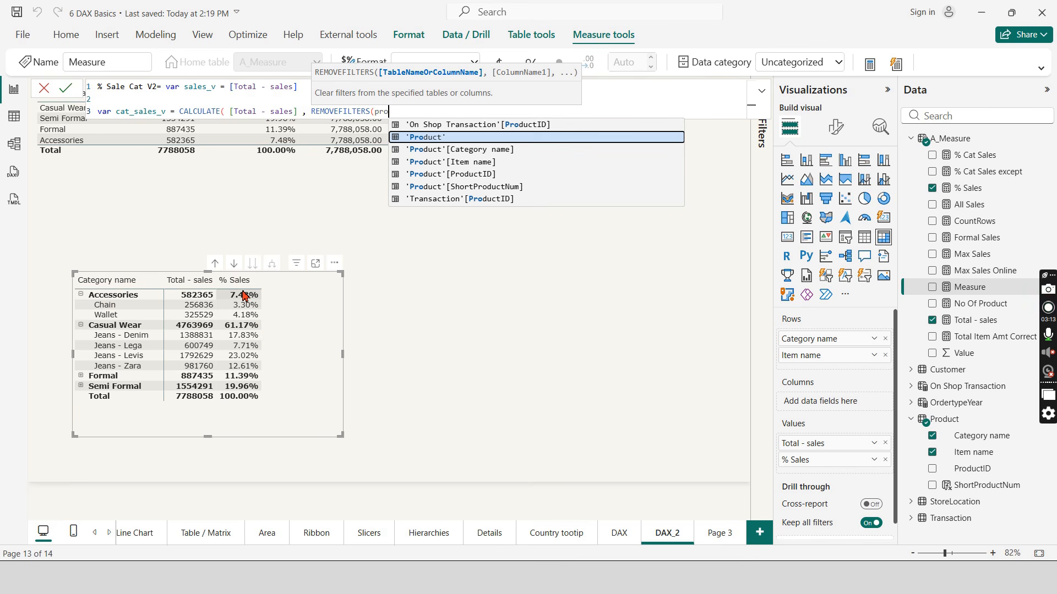
pyautogui.click(488, 163)
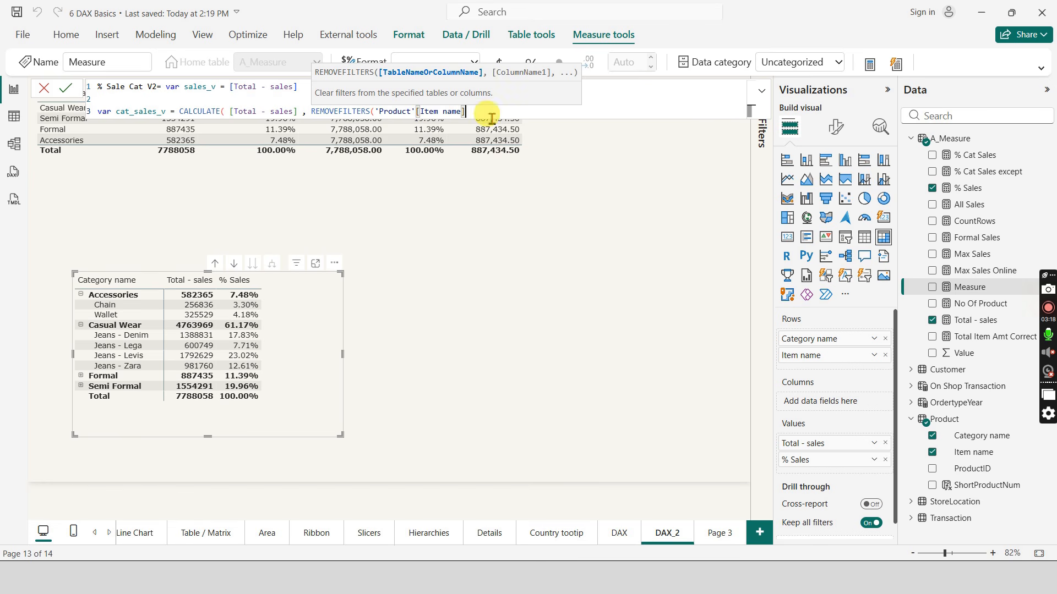
pyautogui.write(')')
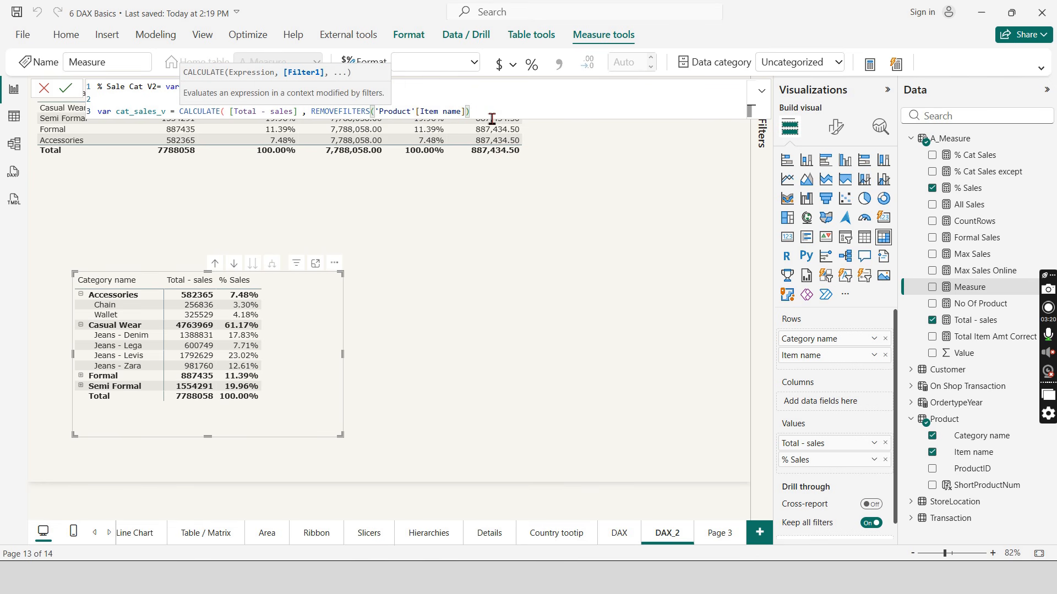
pyautogui.write(')')
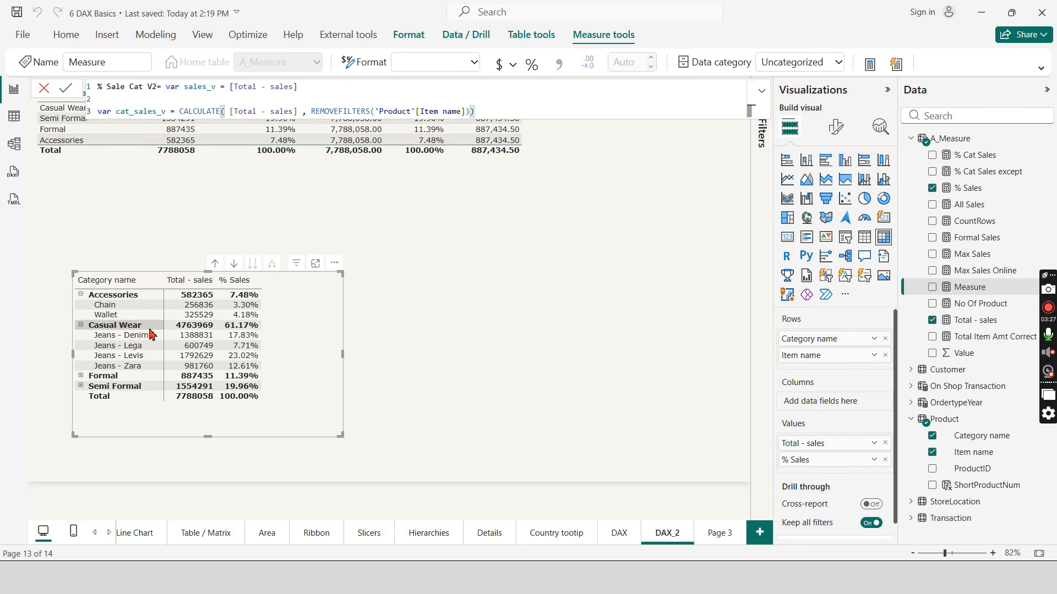
pyautogui.click(132, 339)
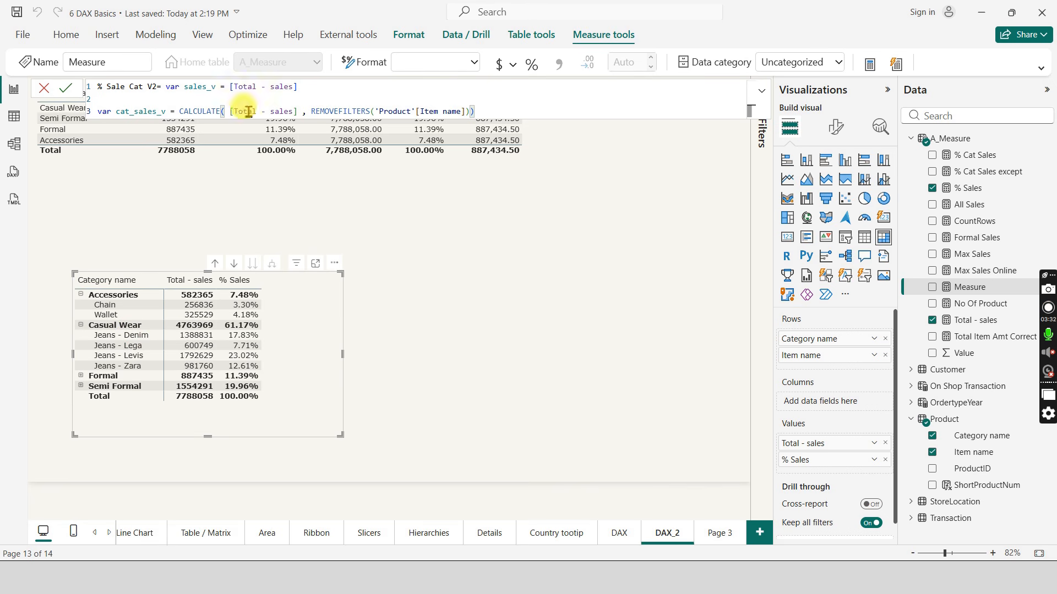
pyautogui.click(465, 113)
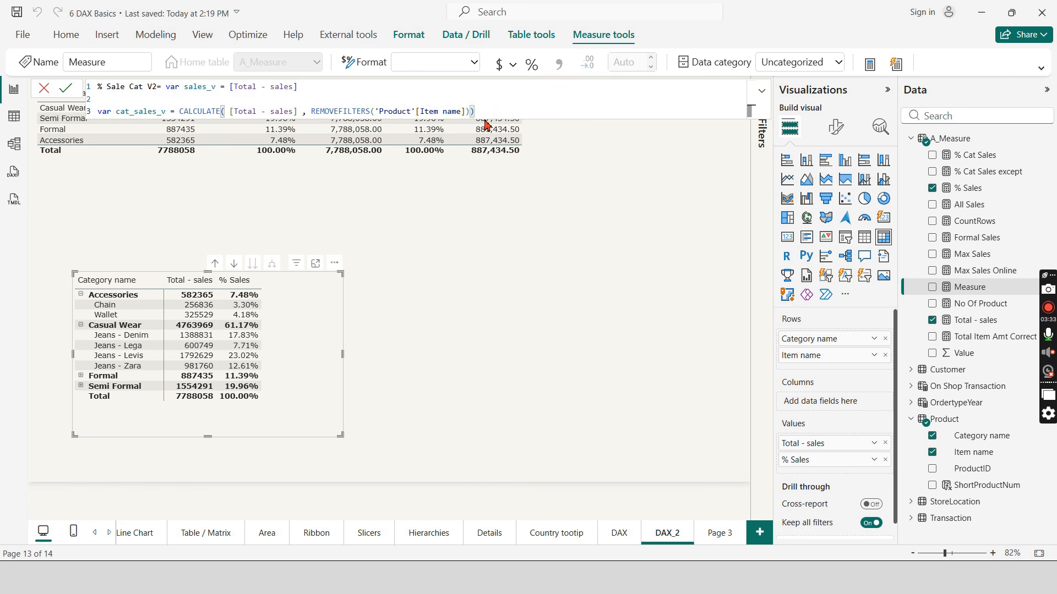
# - Add a return line, after a blank line, with a DIVIDE function that uses sales_v as the numerator
pyautogui.hotkey('shift', 'Return')
pyautogui.hotkey('shift', 'Return')
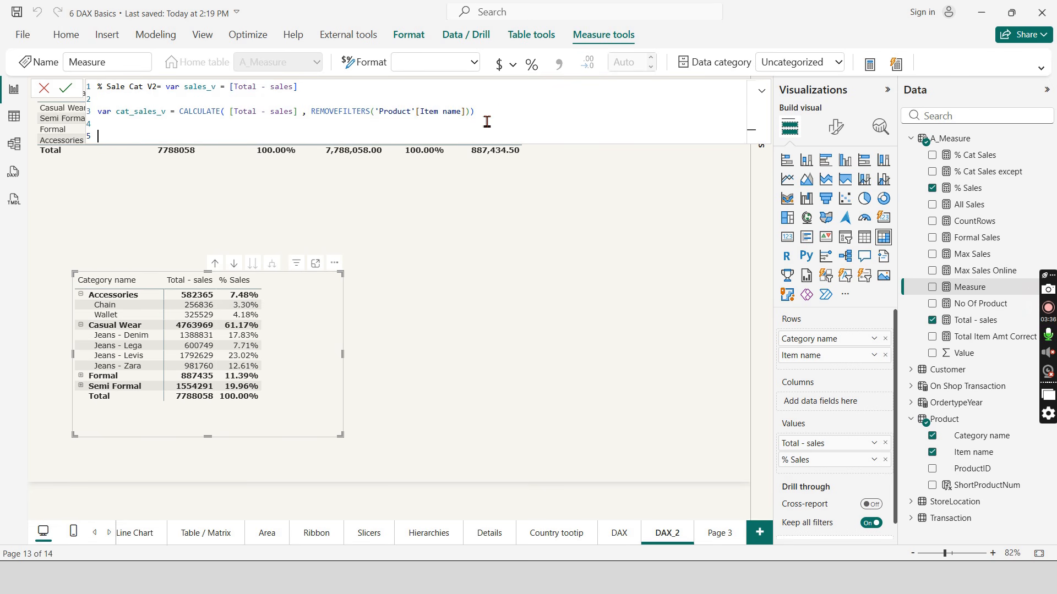
pyautogui.write('return')
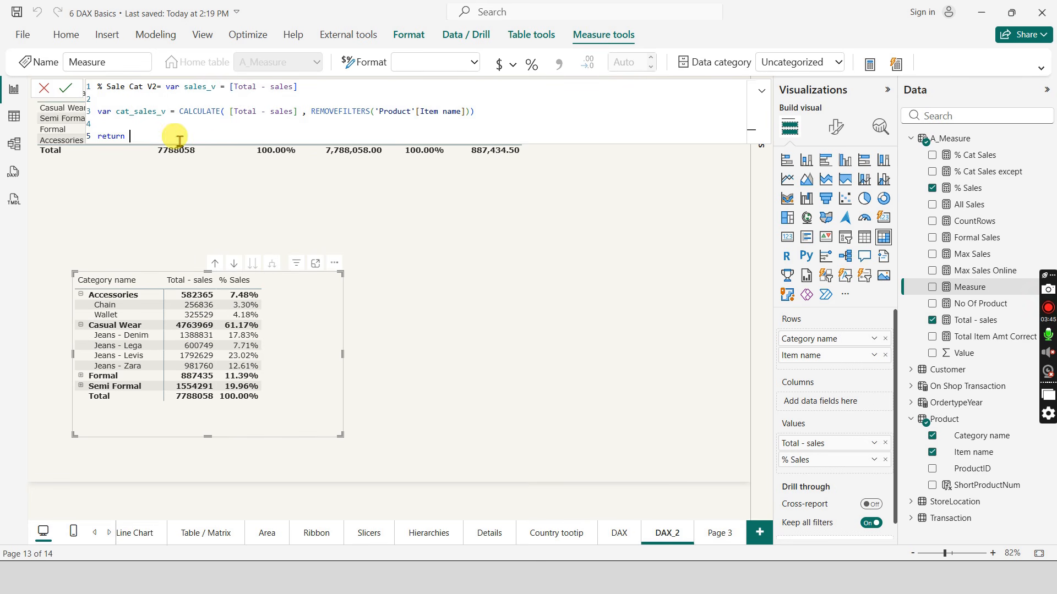
pyautogui.write('divid')
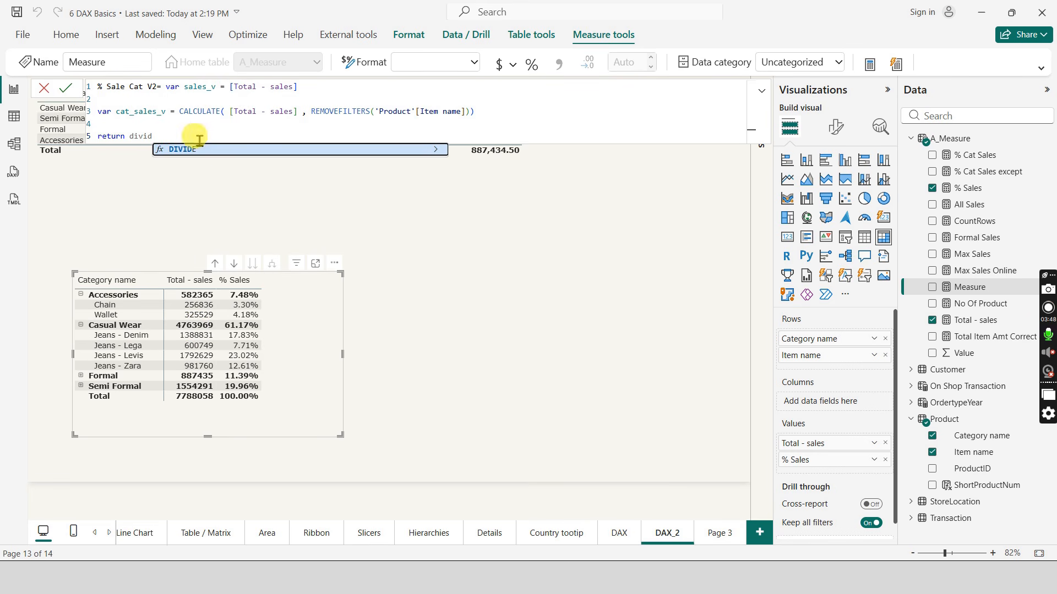
pyautogui.click(195, 153)
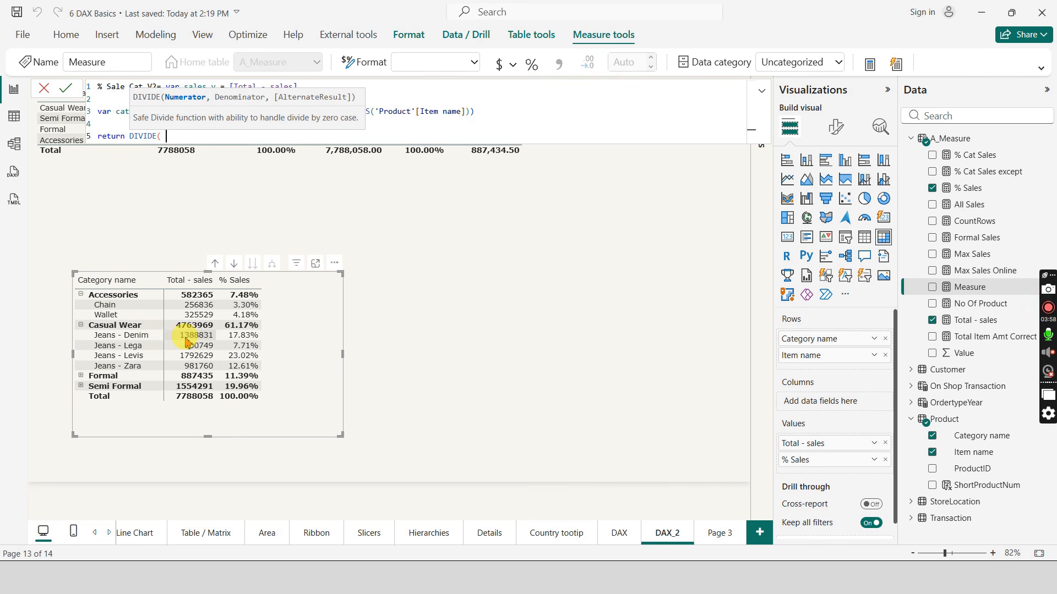
pyautogui.doubleClick(206, 87)
pyautogui.hotkey('ctrl', 'c')
pyautogui.click(182, 137)
pyautogui.hotkey('ctrl', 'v')
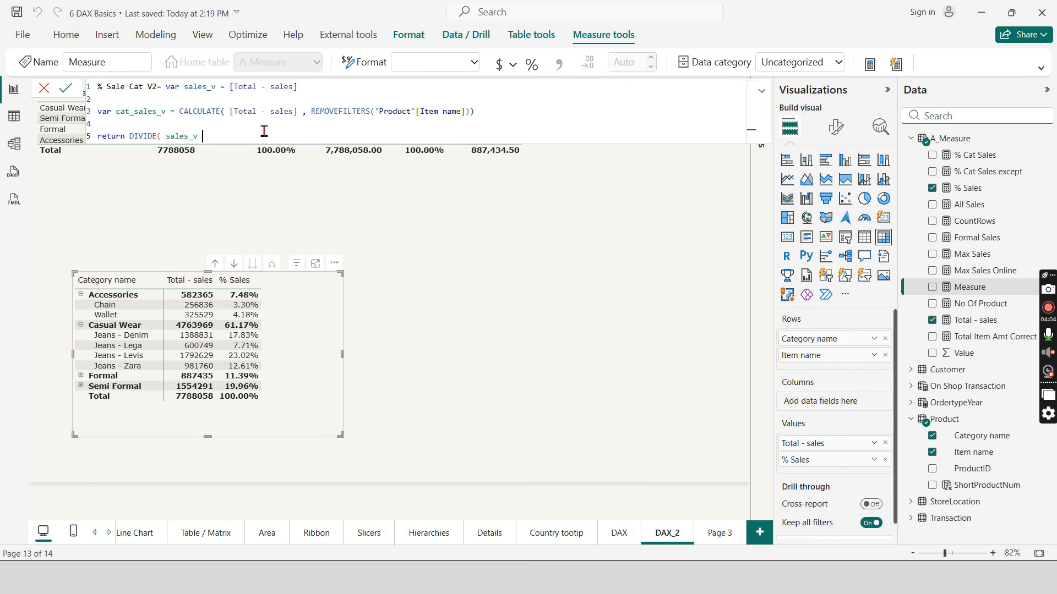
# - Complete the DIVIDE function with cat_sales_v as the denominator and close its bracket
pyautogui.write(',')
pyautogui.click(103, 111)
pyautogui.click(215, 113)
pyautogui.doubleClick(140, 112)
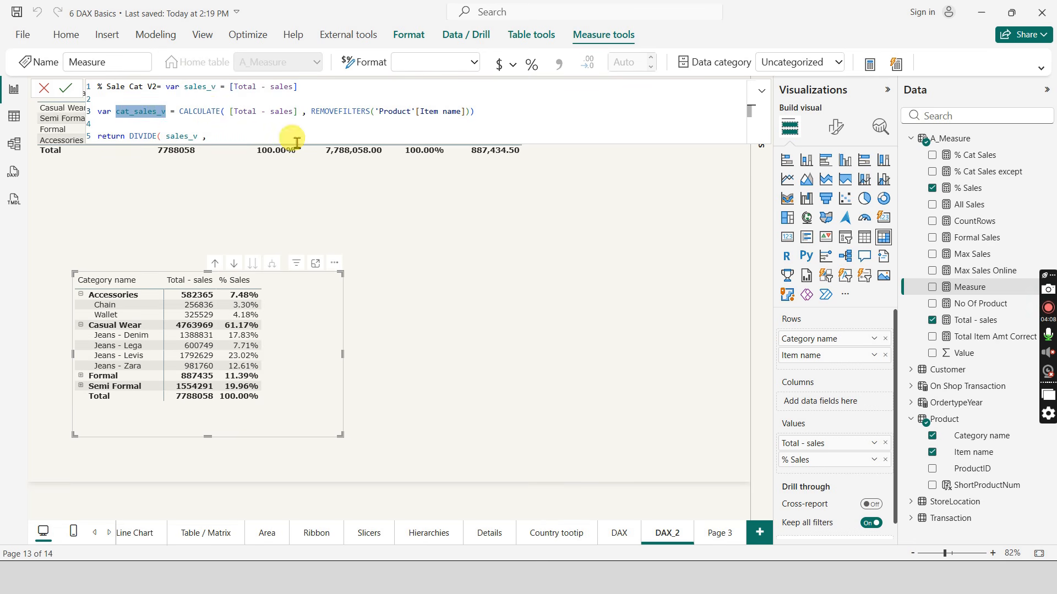
pyautogui.click(270, 138)
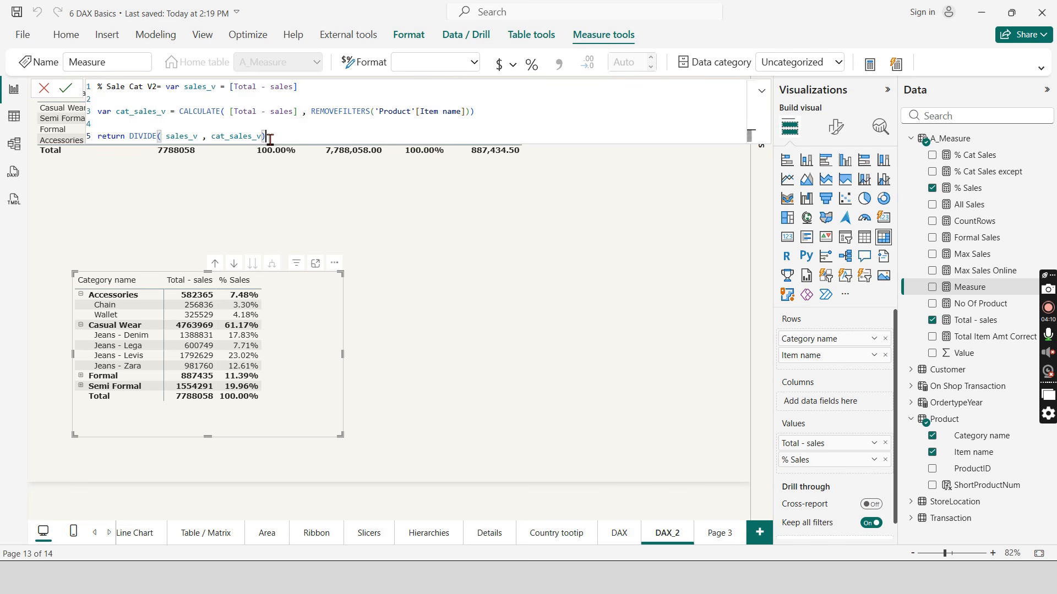
# - Commit the measure, add % Sale Cat V2 to the matrix values and format it as a percentage with two decimals
pyautogui.press('Return')
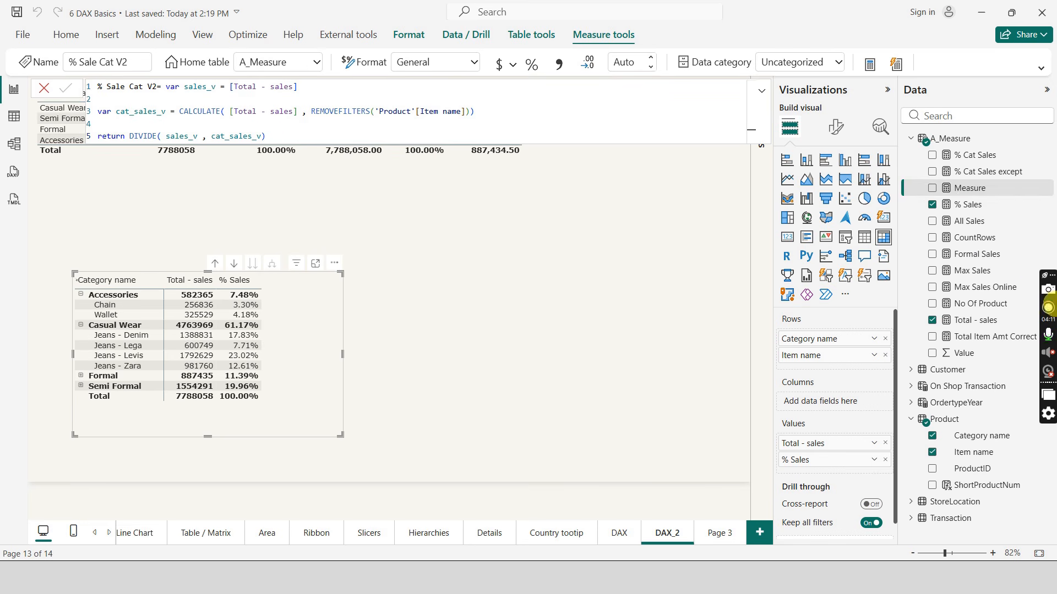
pyautogui.click(932, 189)
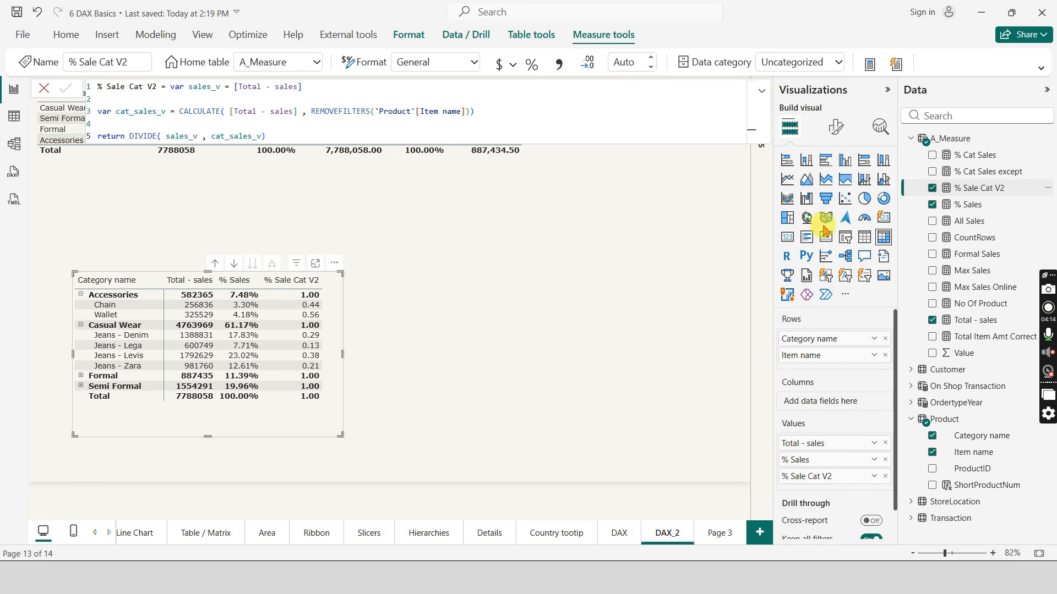
pyautogui.click(338, 346)
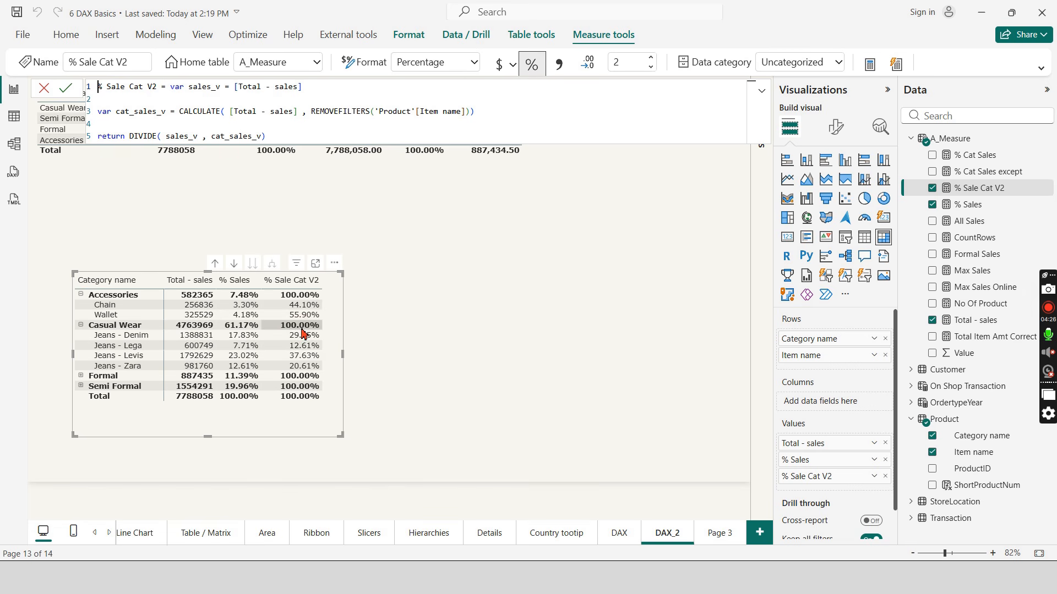
pyautogui.click(296, 337)
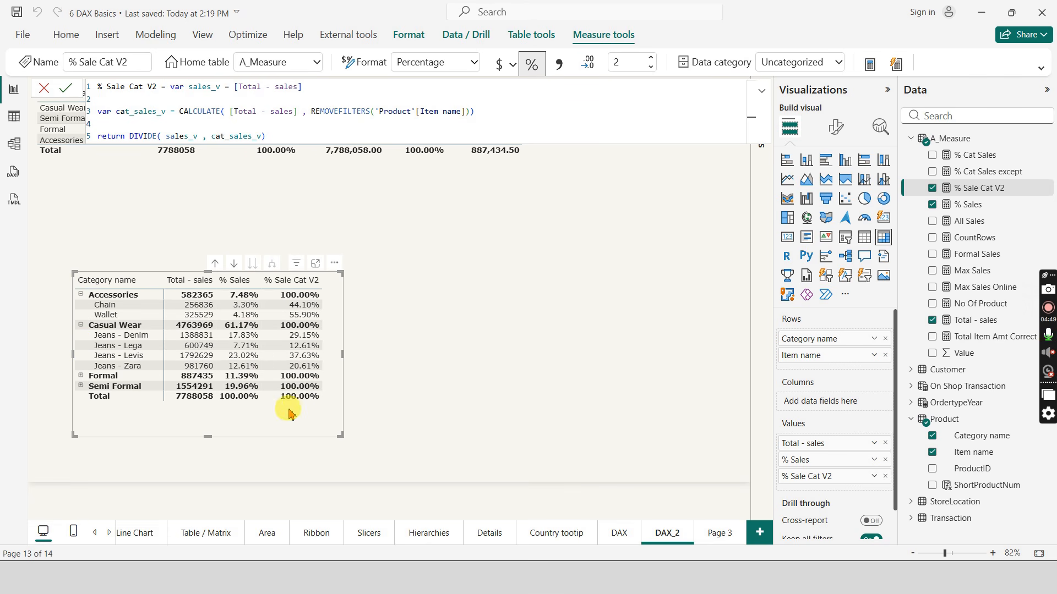
# - Move the matrix to the page's left edge and place a duplicate of it beside it on the right
pyautogui.moveTo(286, 428); pyautogui.dragTo(248, 416)
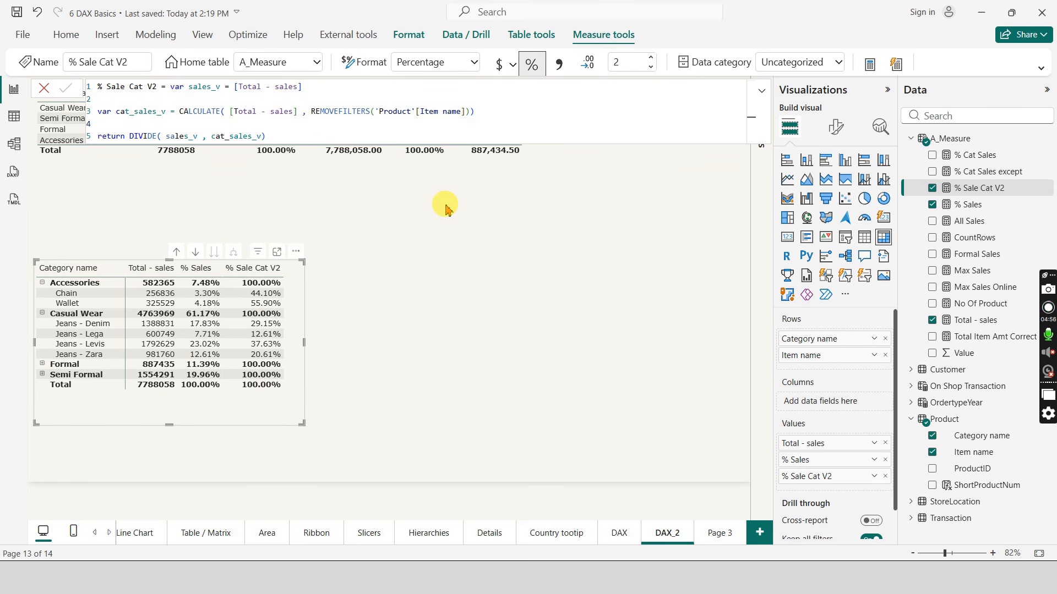
pyautogui.click(271, 413)
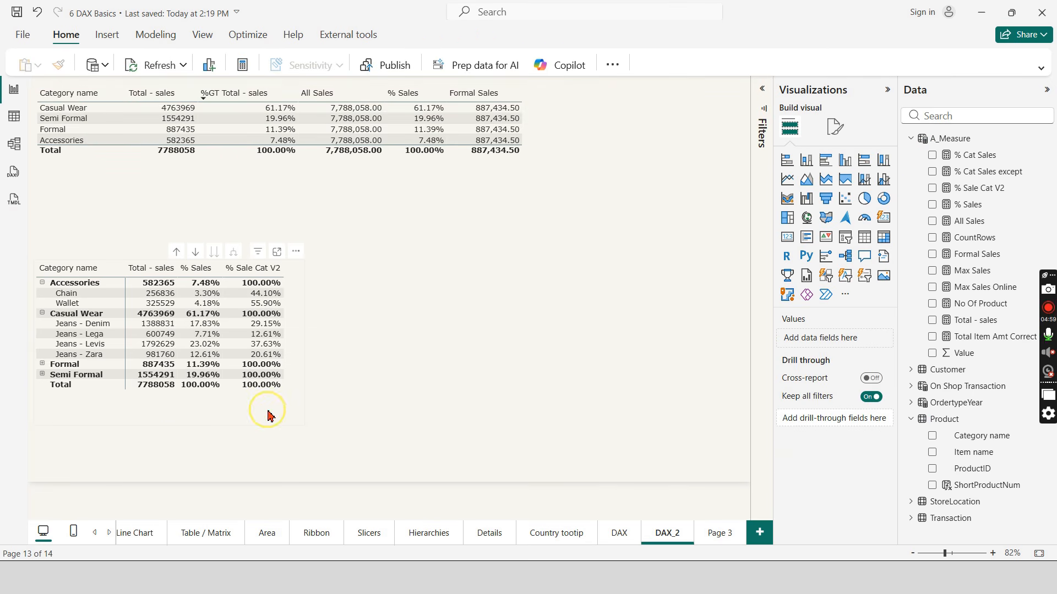
pyautogui.hotkey('ctrl', 'v')
pyautogui.moveTo(268, 413); pyautogui.dragTo(571, 407)
pyautogui.click(143, 409)
pyautogui.click(442, 400)
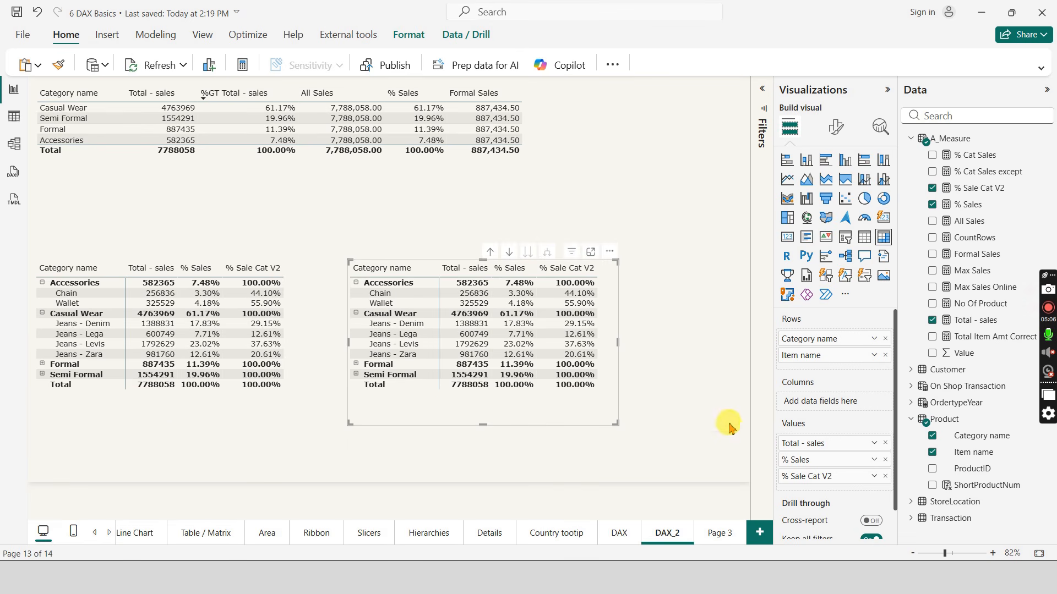
# - Review the % Sale Cat V2 formula and replace Item name with ProductID in the duplicate matrix's rows
pyautogui.click(275, 414)
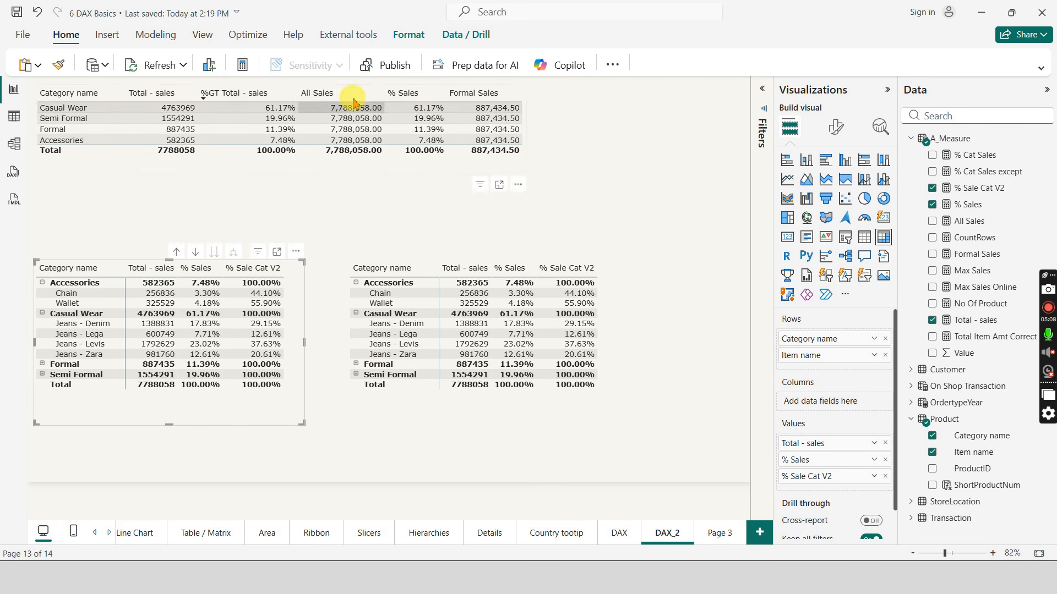
pyautogui.click(986, 190)
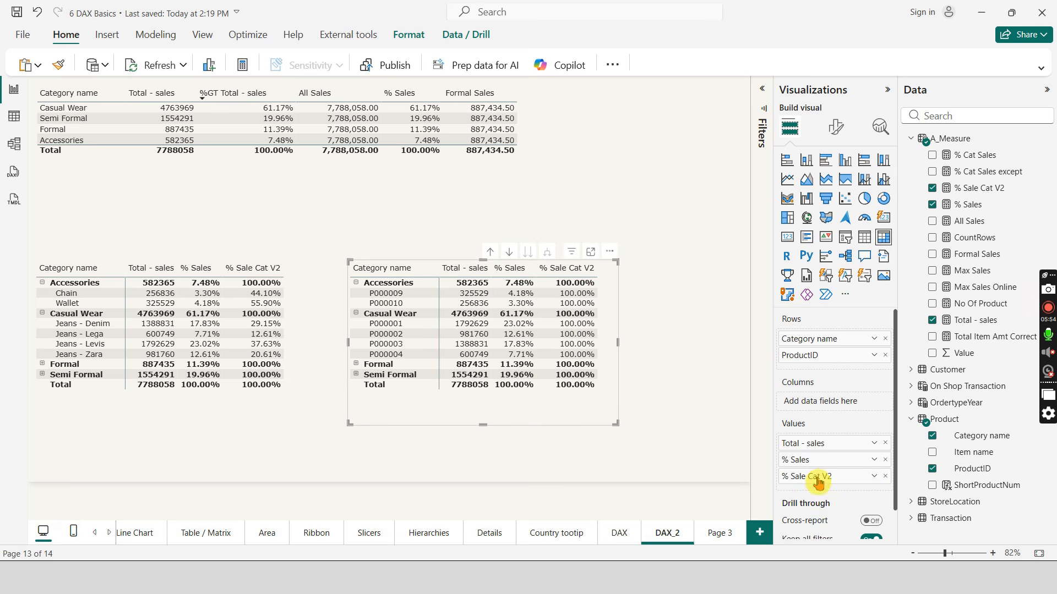
# - Open the % Sale Cat V2 measure and copy its entire formula
pyautogui.click(985, 189)
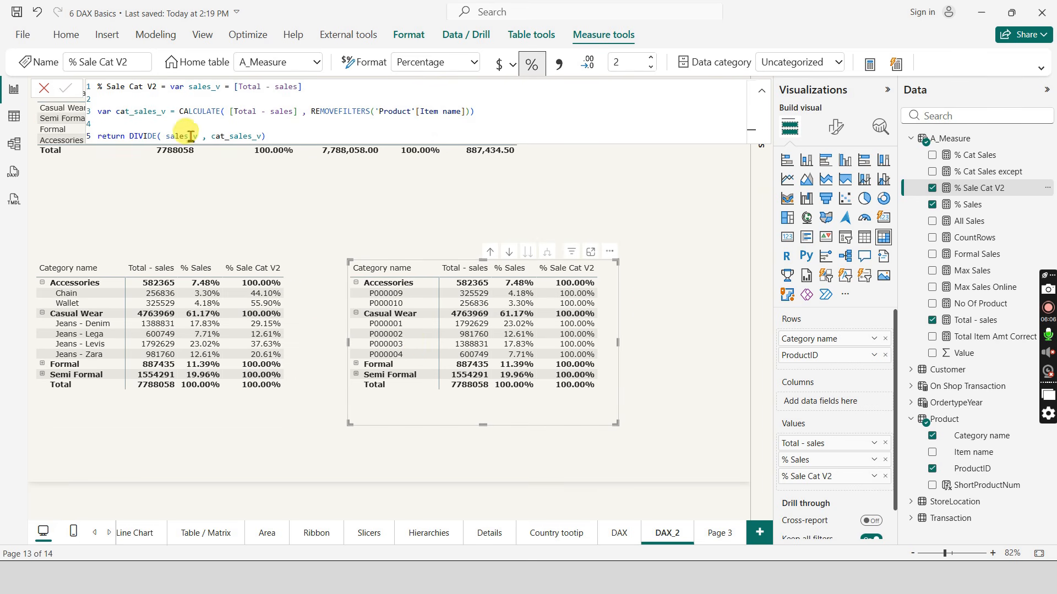
pyautogui.moveTo(286, 139); pyautogui.dragTo(27, 40)
pyautogui.hotkey('ctrl', 'c')
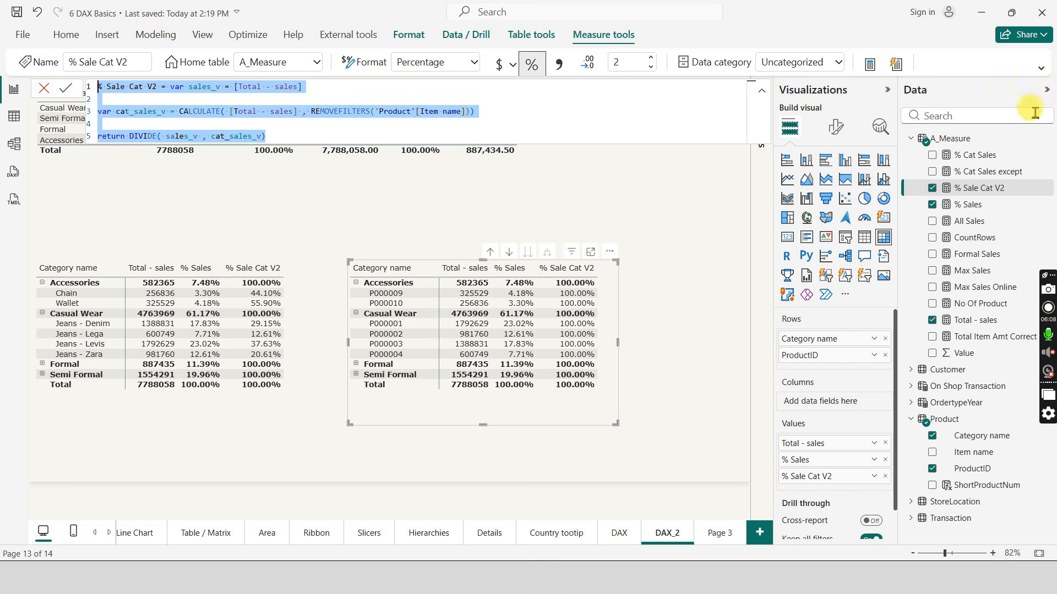
# - Create a new measure in the A_Measure table from the copied formula and rename it % Sale Cat V3
pyautogui.rightClick(953, 142)
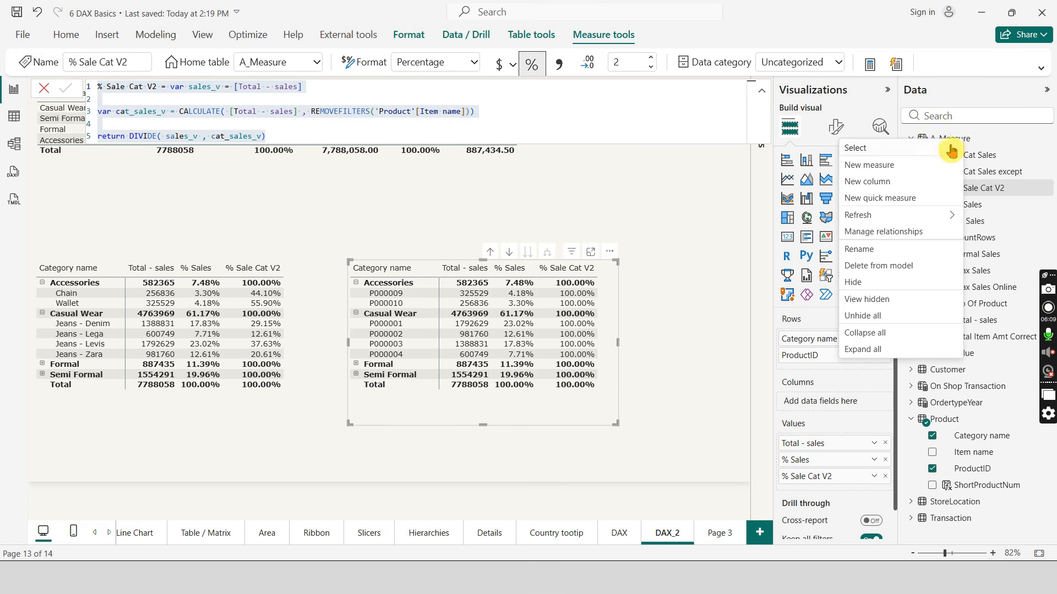
pyautogui.click(880, 166)
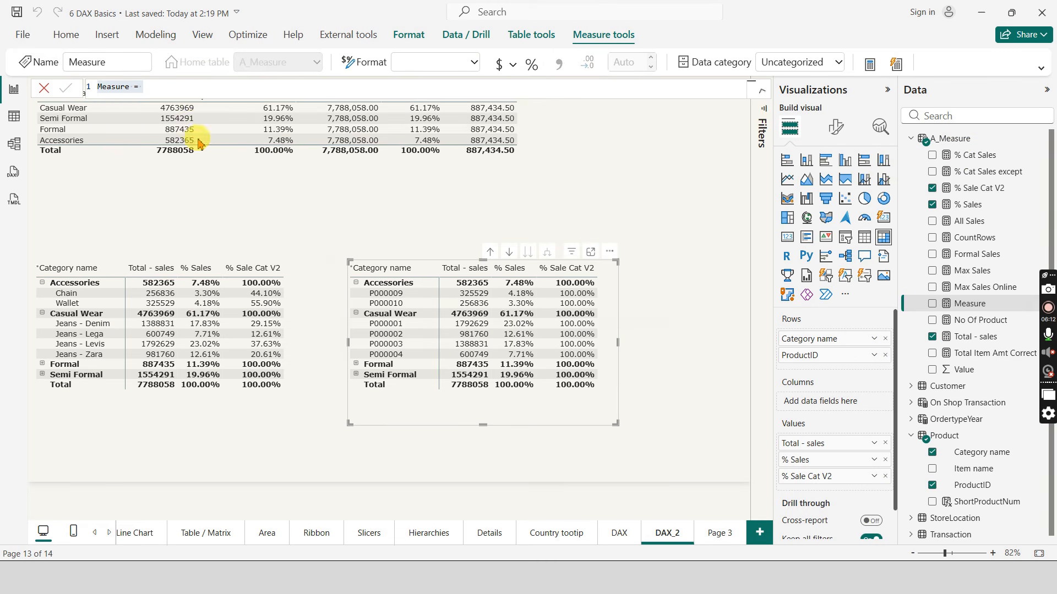
pyautogui.hotkey('ctrl', 'v')
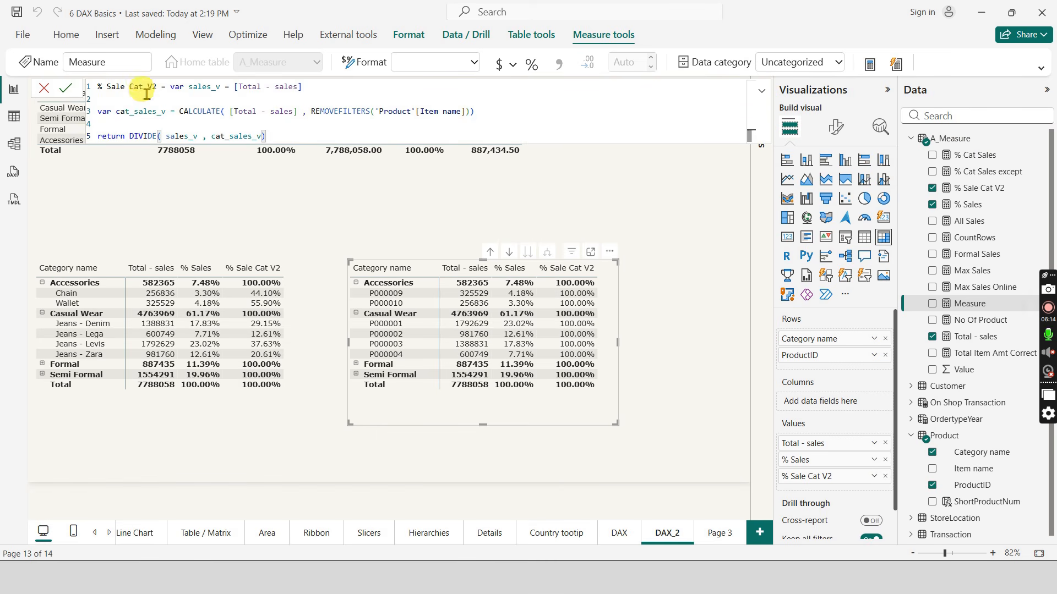
pyautogui.doubleClick(153, 87)
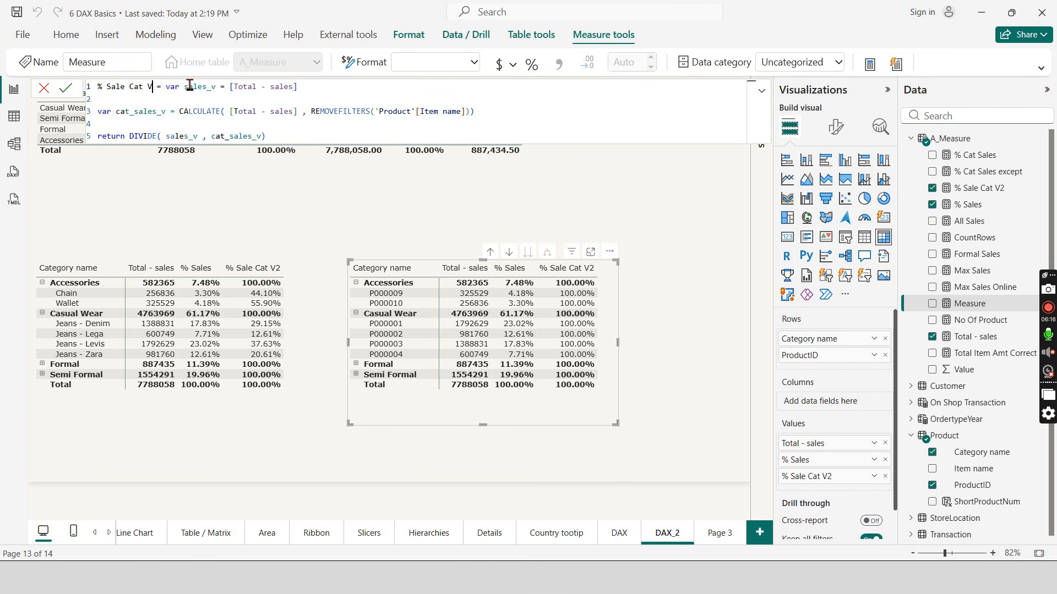
# - Replace the REMOVEFILTERS argument with ALLEXCEPT('Product','Product'[Category name]) and show % Sale Cat V3 as a percentage instead of % Sale Cat V2 in the ProductID matrix
pyautogui.doubleClick(324, 114)
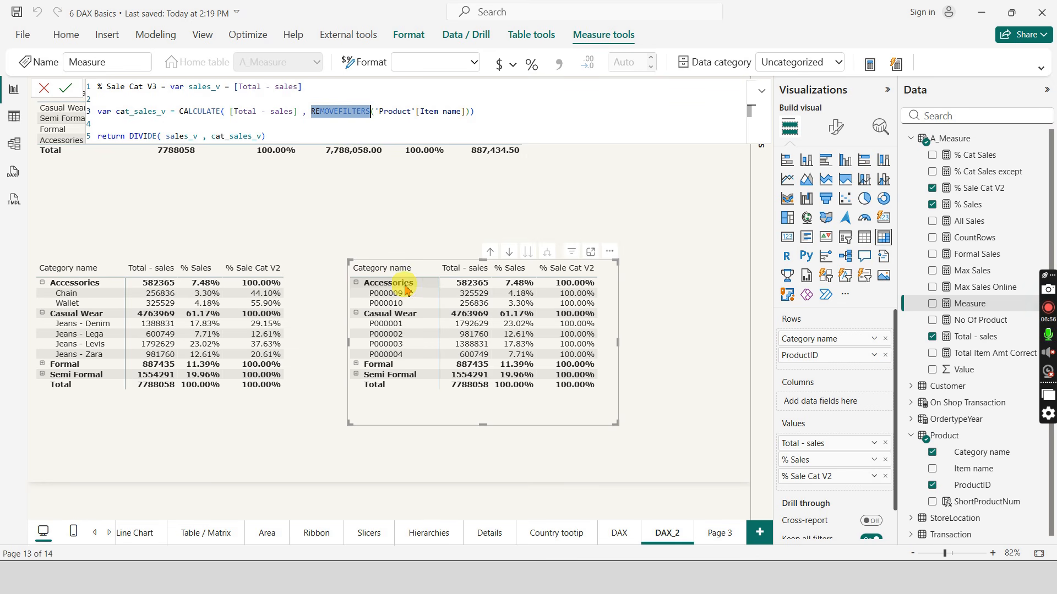
pyautogui.write('All')
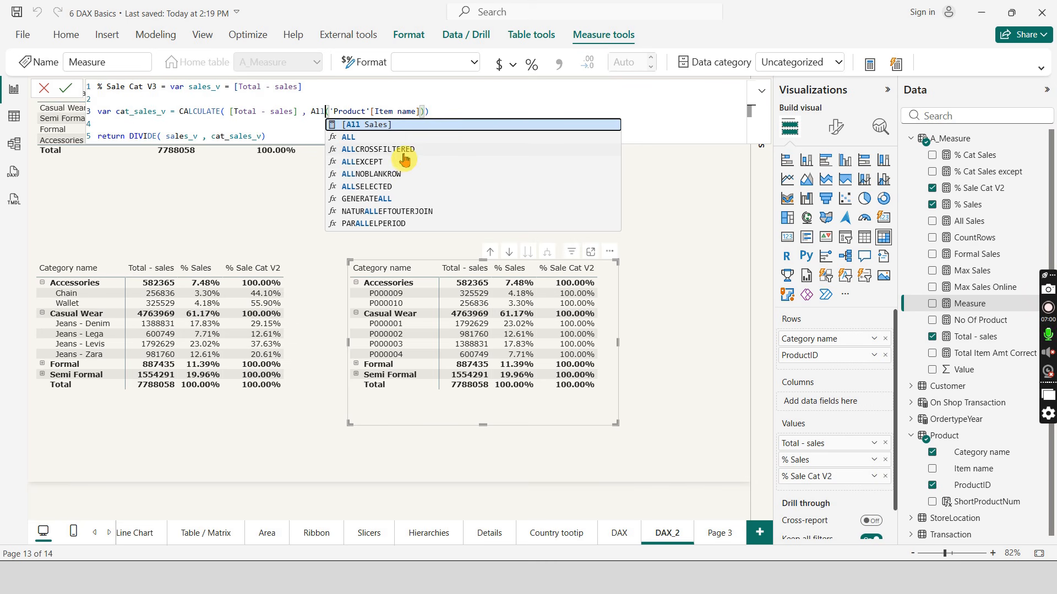
pyautogui.write('ex')
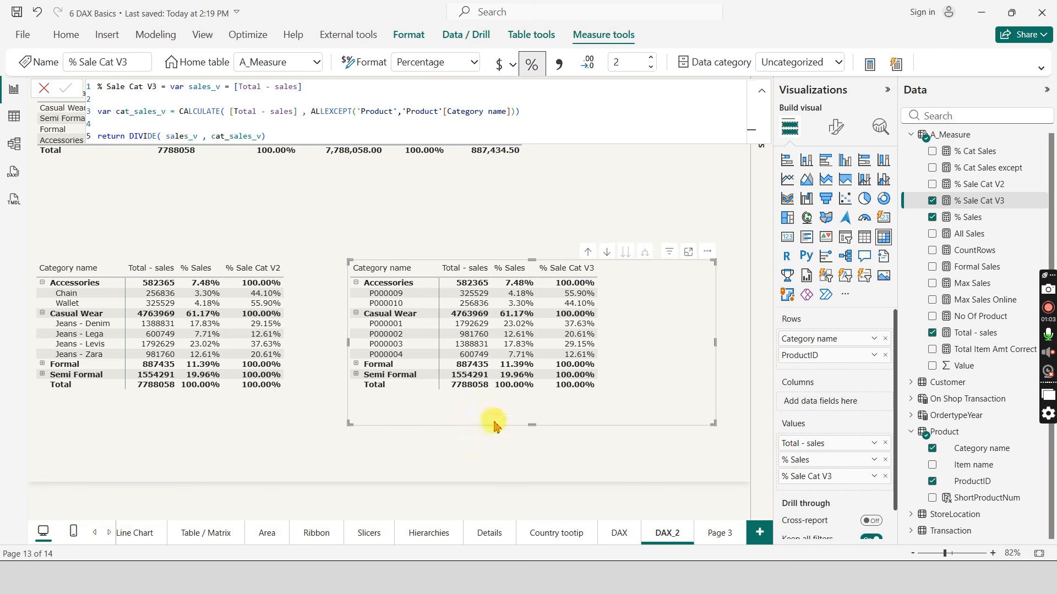
# - Compare the two matrices and the formulas of % Sale Cat V3 and % Sale Cat V2
pyautogui.click(281, 412)
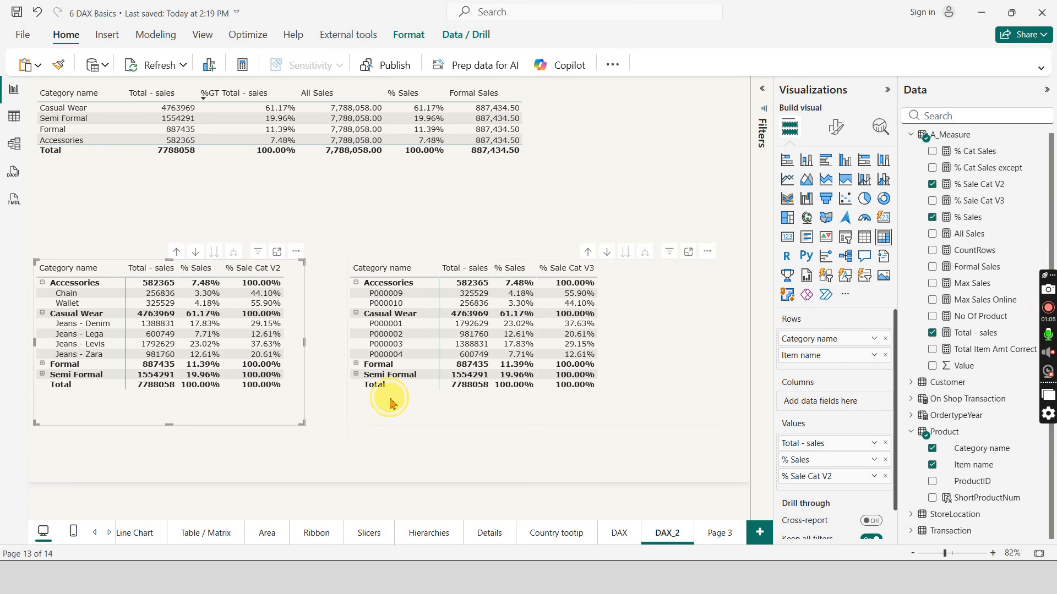
pyautogui.click(985, 198)
pyautogui.click(982, 184)
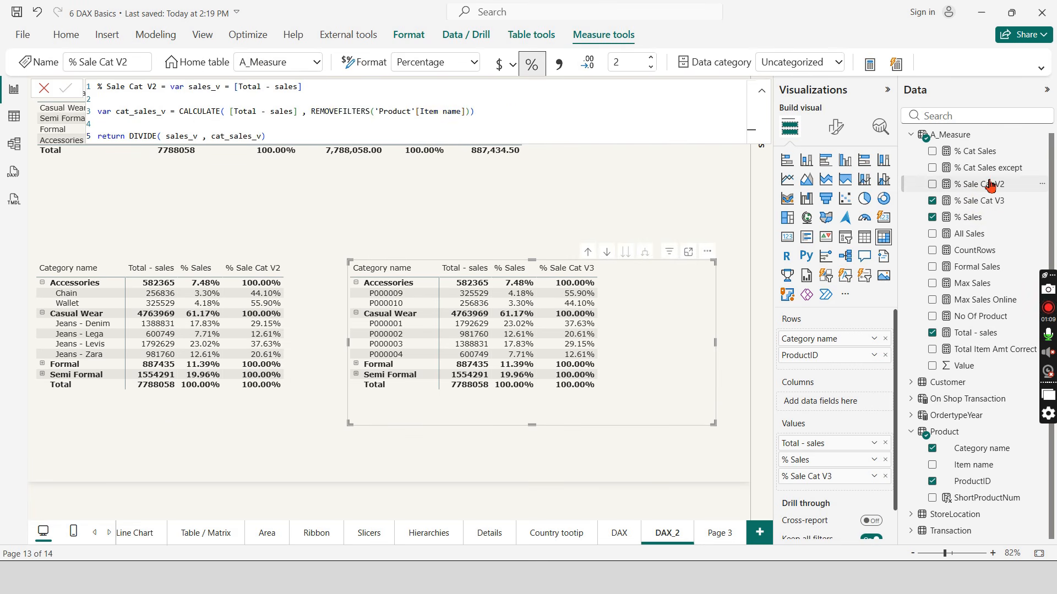